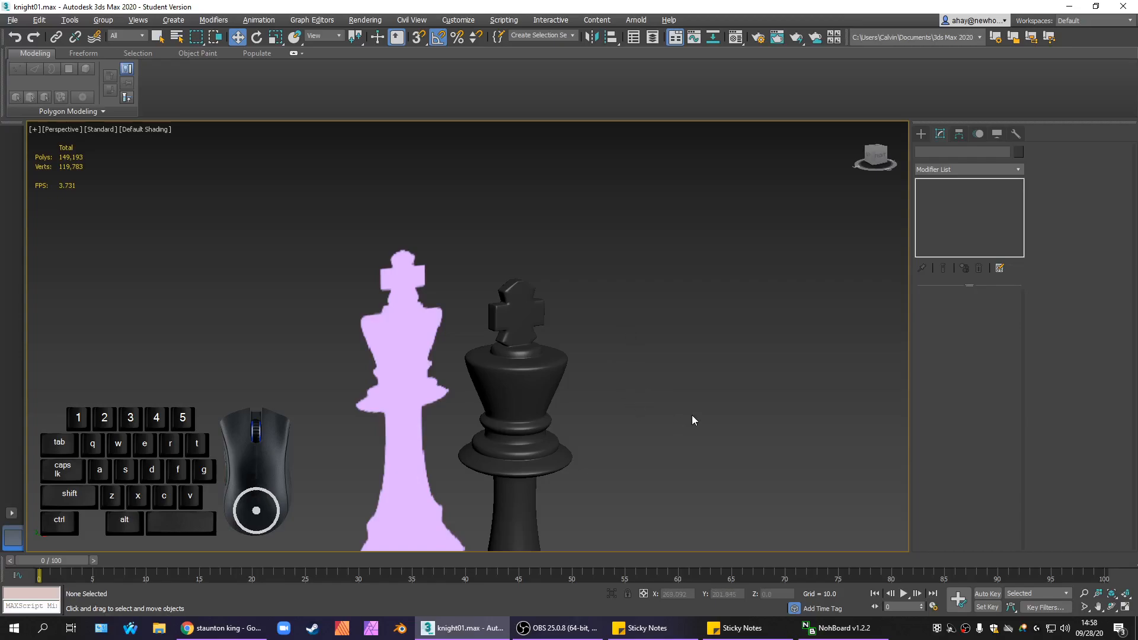
# Delete the TurboSmooth and Edit Poly modifiers from the black king, leaving Lathe and Line in its stack.
pyautogui.click(555, 380)
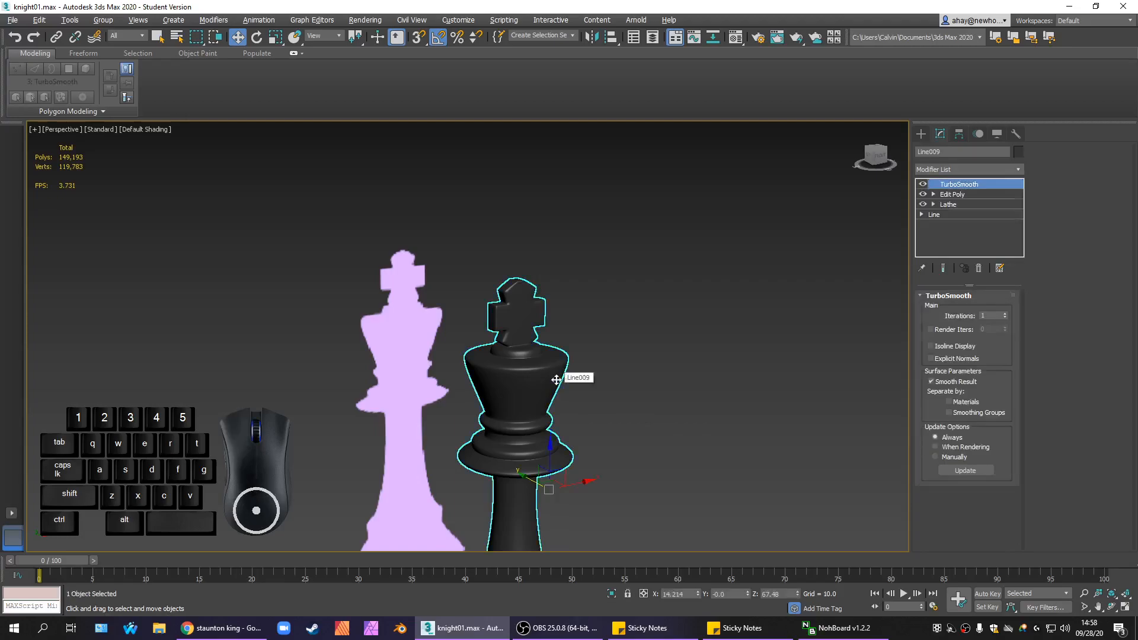
pyautogui.click(978, 270)
pyautogui.click(979, 268)
pyautogui.keyDown('alt'); pyautogui.moveTo(713, 489); pyautogui.dragTo(693, 544, button='middle'); pyautogui.keyUp('alt')
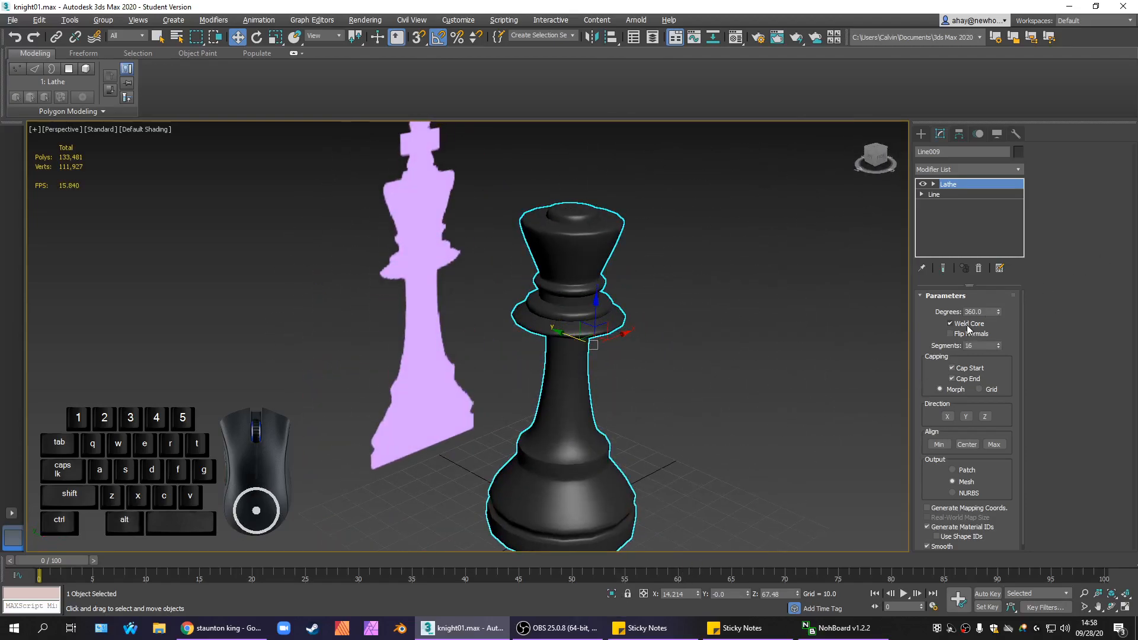
# Turn on edged faces in the viewport and add an Edit Poly modifier above the king's Lathe modifier.
pyautogui.press('F4')
pyautogui.moveTo(781, 321)
pyautogui.keyDown('alt'); pyautogui.mouseDown(button='middle')
pyautogui.moveTo(687, 407)
pyautogui.moveTo(671, 483)
pyautogui.moveTo(656, 275)
pyautogui.moveTo(671, 390)
pyautogui.moveTo(702, 301)
pyautogui.moveTo(700, 251)
pyautogui.mouseUp(button='middle'); pyautogui.keyUp('alt')
pyautogui.scroll(3, 656, 317)
pyautogui.keyDown('alt'); pyautogui.moveTo(657, 317); pyautogui.dragTo(538, 361, button='middle'); pyautogui.keyUp('alt')
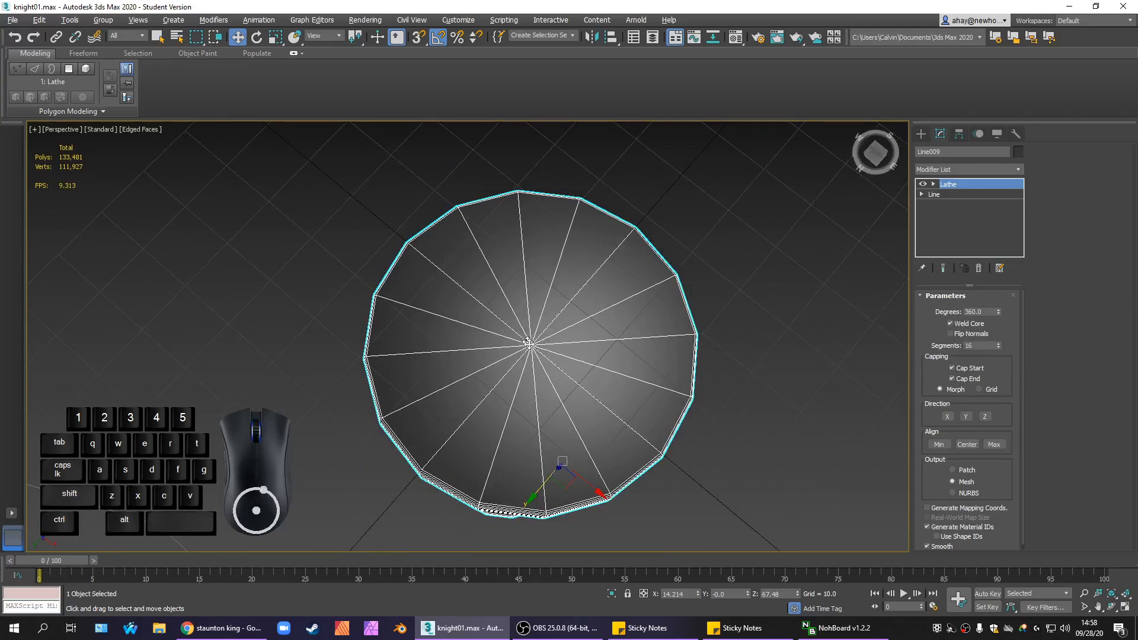
pyautogui.keyDown('alt'); pyautogui.moveTo(525, 346); pyautogui.dragTo(618, 404, button='middle'); pyautogui.keyUp('alt')
pyautogui.scroll(-4, 621, 401)
pyautogui.scroll(4, 630, 403)
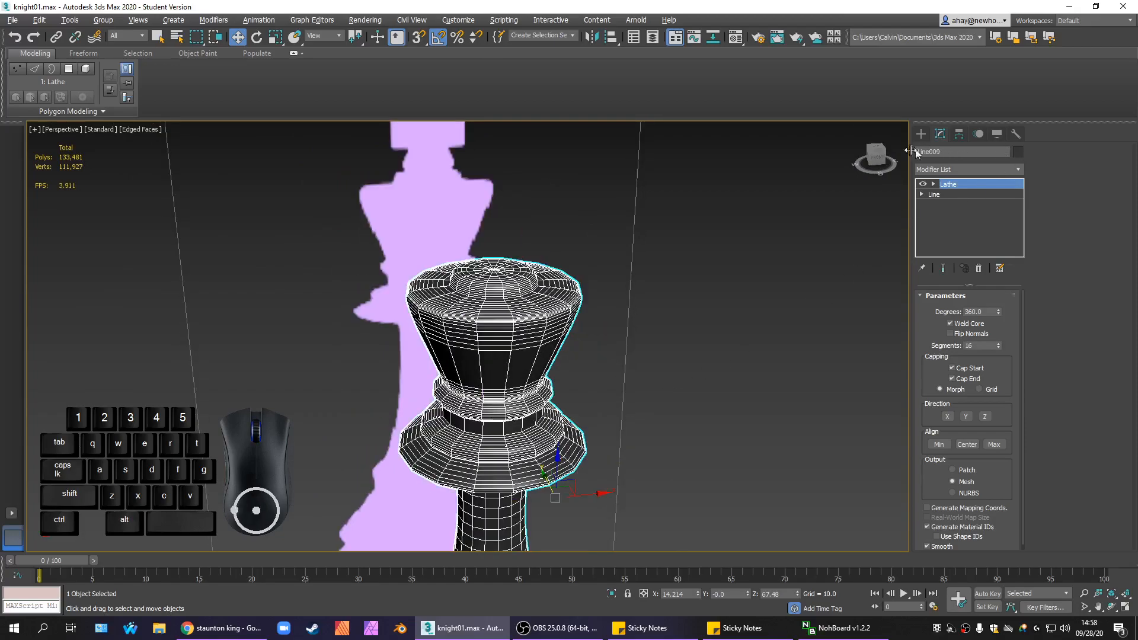
pyautogui.scroll(-1, 675, 377)
pyautogui.scroll(3, 576, 325)
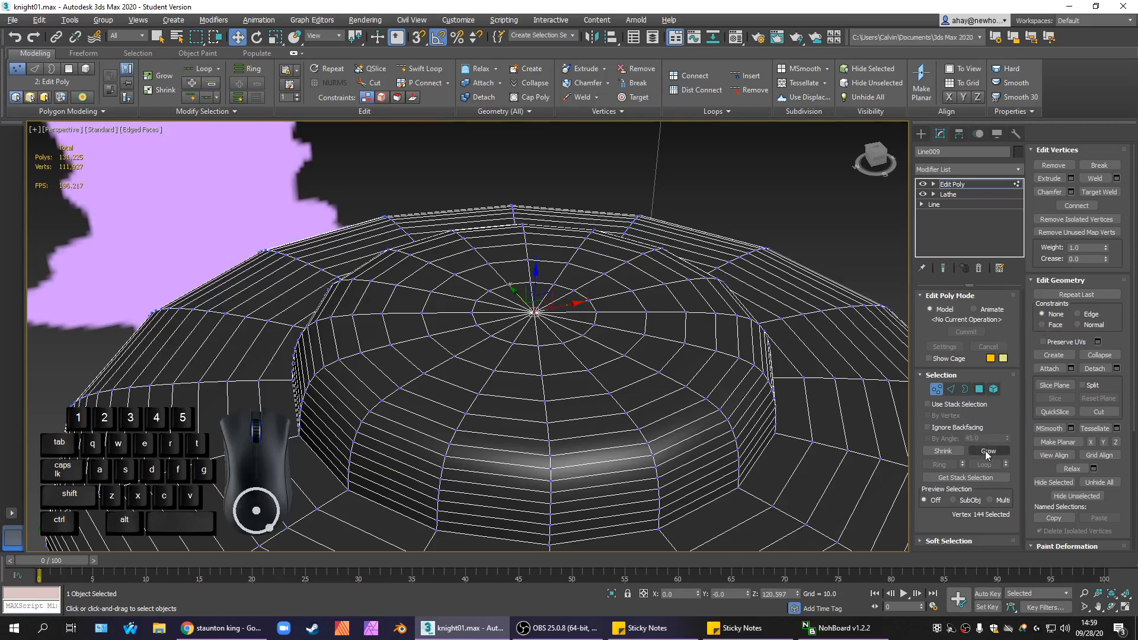
# Grow the selection from the centre vertex of the king's top and delete the three innermost rings of polygons.
pyautogui.click(987, 453)
pyautogui.click(996, 453)
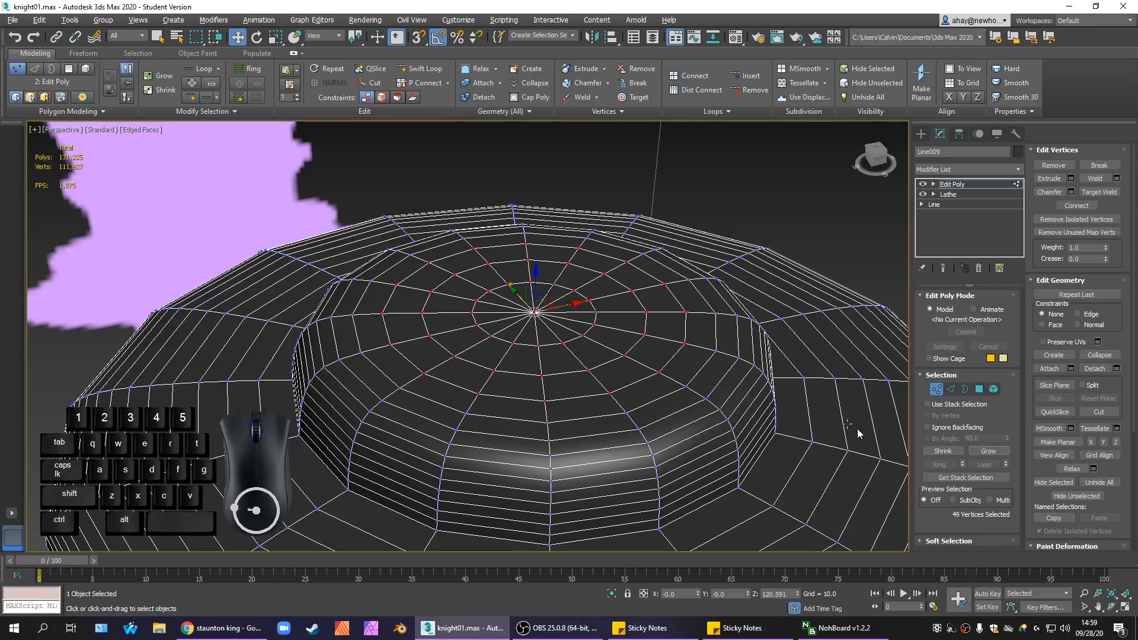
pyautogui.keyDown('ctrl'); pyautogui.click(979, 389); pyautogui.keyUp('ctrl')
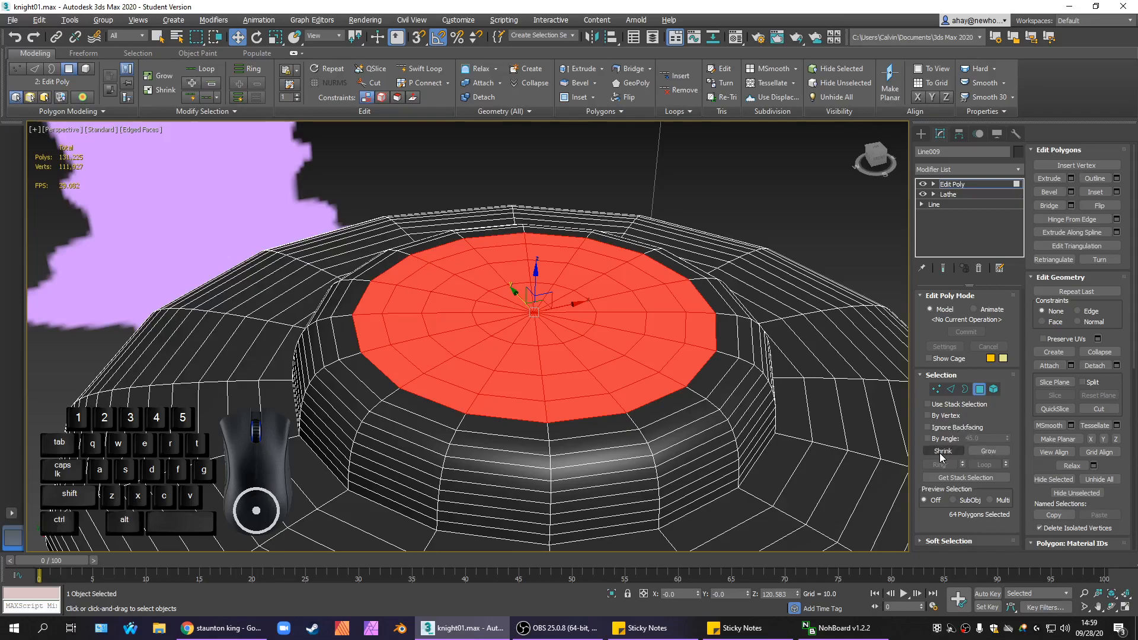
pyautogui.click(940, 452)
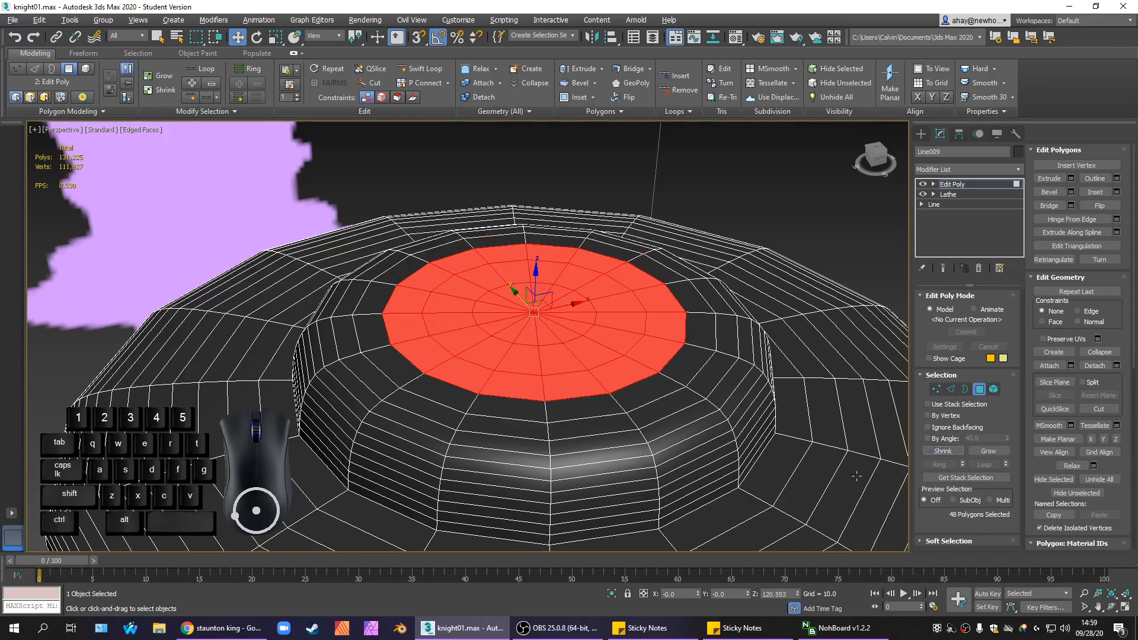
pyautogui.keyDown('ctrl'); pyautogui.click(934, 389); pyautogui.keyUp('ctrl')
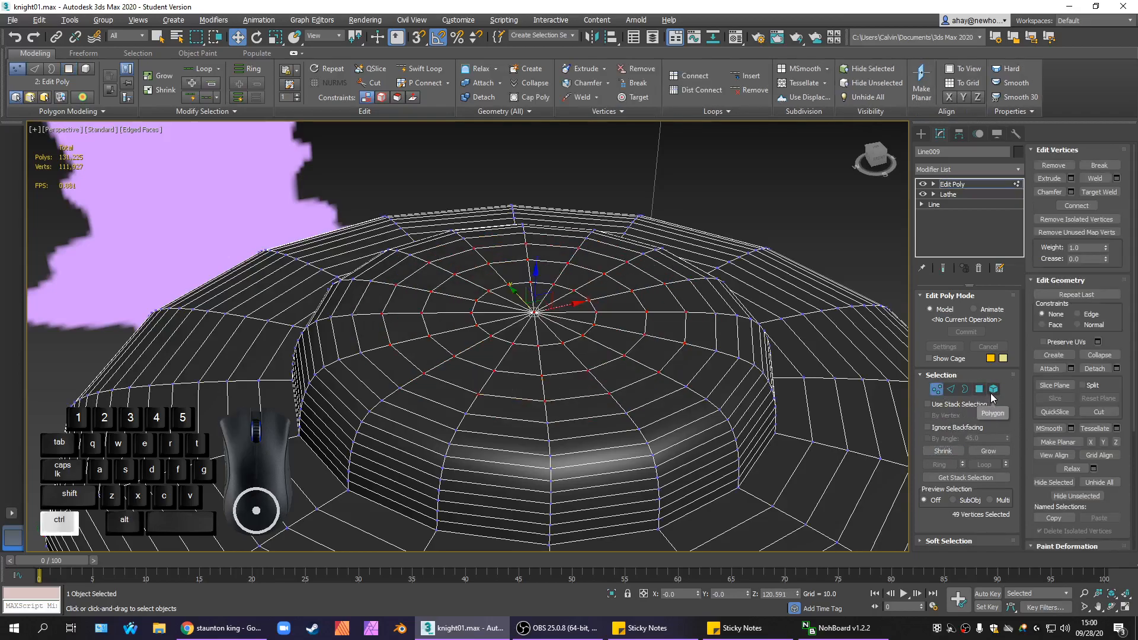
pyautogui.keyDown('ctrl'); pyautogui.click(979, 390); pyautogui.keyUp('ctrl')
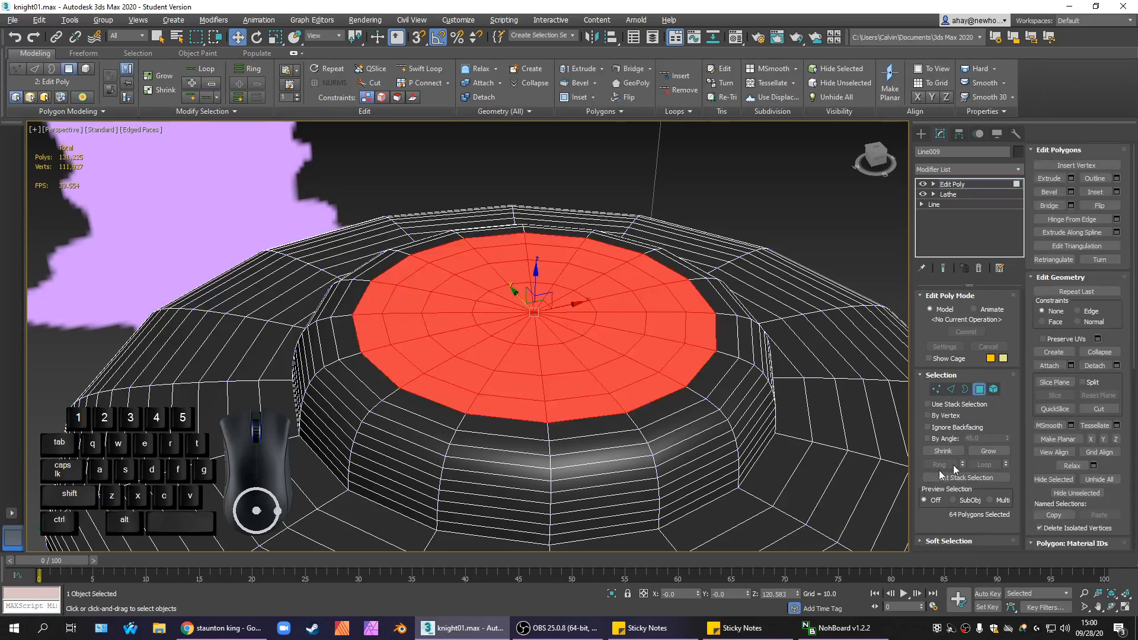
pyautogui.click(936, 451)
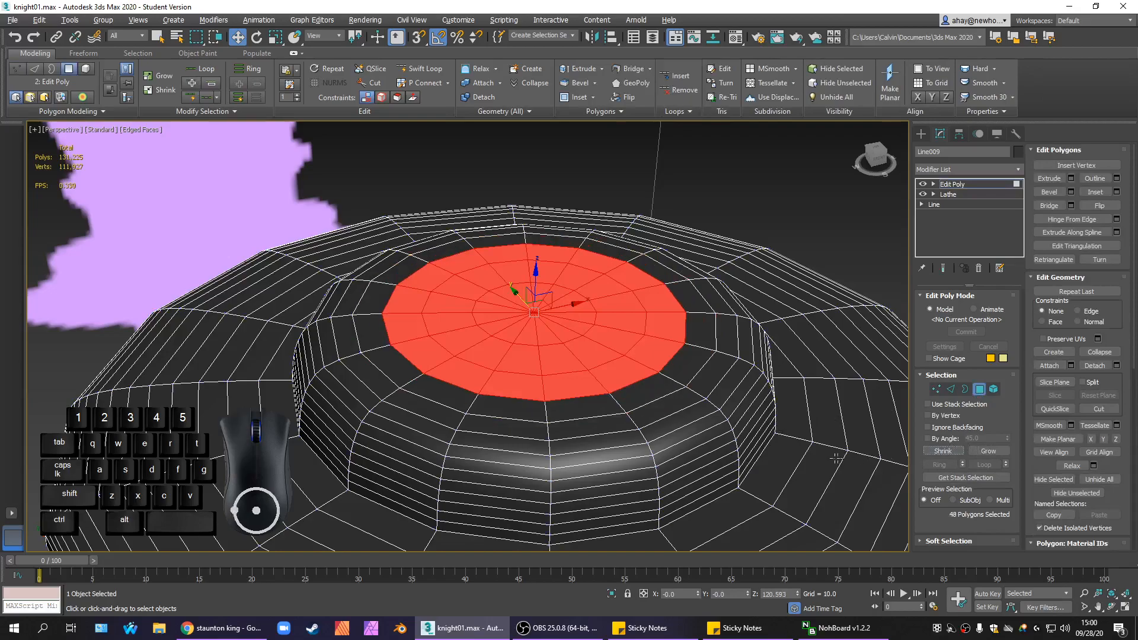
pyautogui.press('Delete')
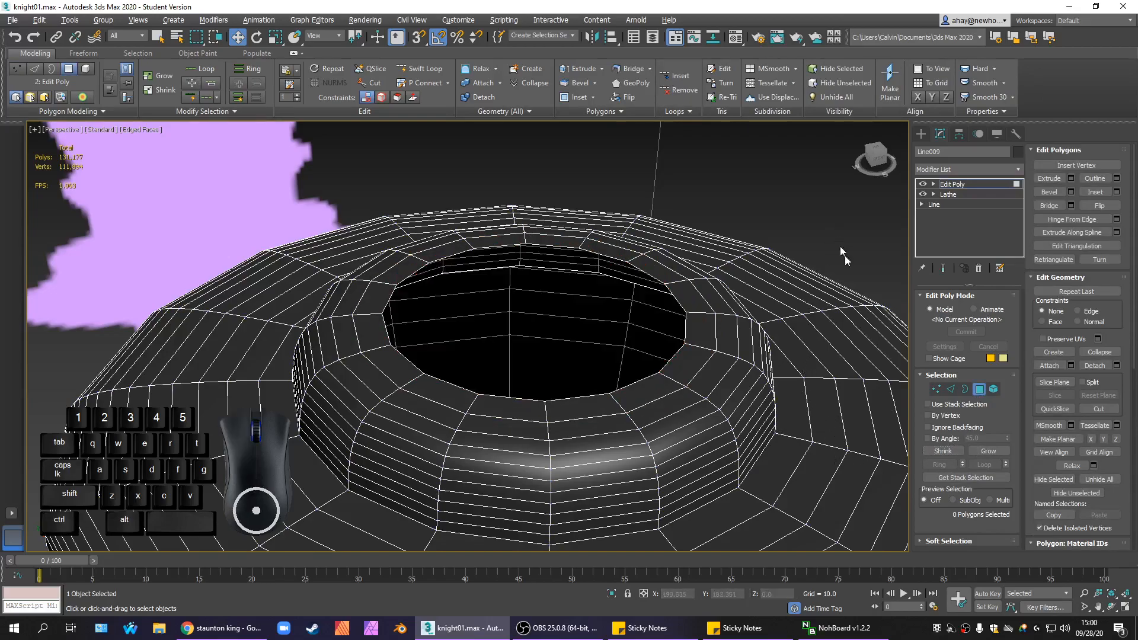
# Select the border of the hole in the king's top and scale it down slightly and uniformly.
pyautogui.click(965, 389)
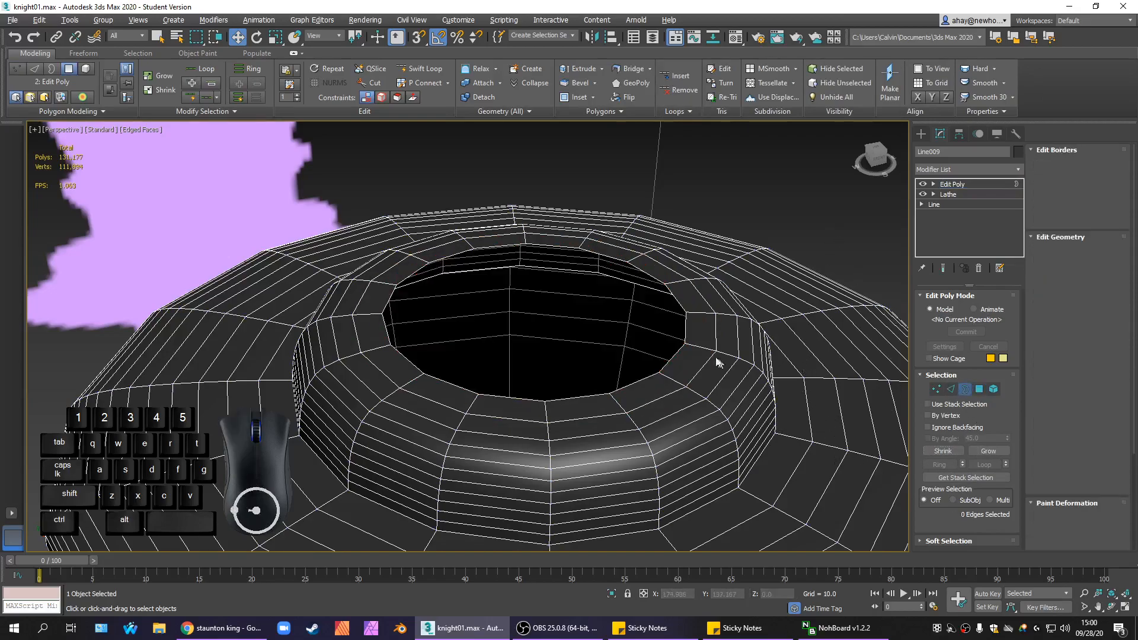
pyautogui.click(673, 352)
pyautogui.keyDown('alt'); pyautogui.moveTo(673, 352); pyautogui.dragTo(647, 359, button='middle'); pyautogui.keyUp('alt')
pyautogui.press('r')
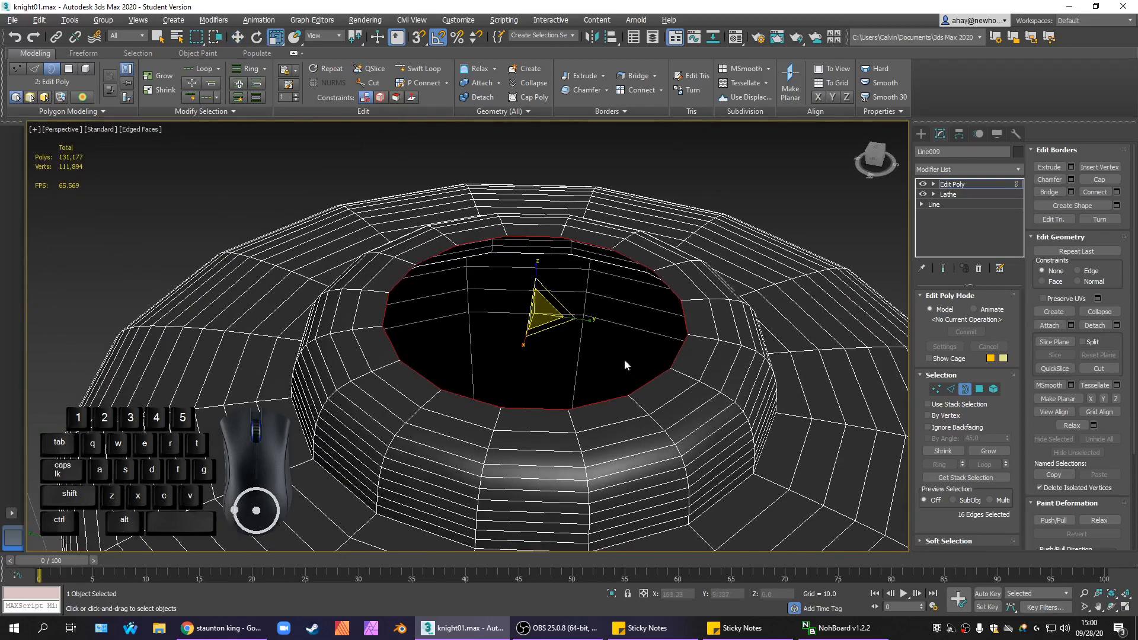
pyautogui.moveTo(551, 325); pyautogui.dragTo(551, 319)
pyautogui.keyDown('alt'); pyautogui.moveTo(551, 320); pyautogui.dragTo(599, 415, button='middle'); pyautogui.keyUp('alt')
pyautogui.click(837, 241)
# Turn on Ignore Backfacing and straighten the hole's two opposite Y sides by scaling each side's vertices along Y.
pyautogui.click(936, 390)
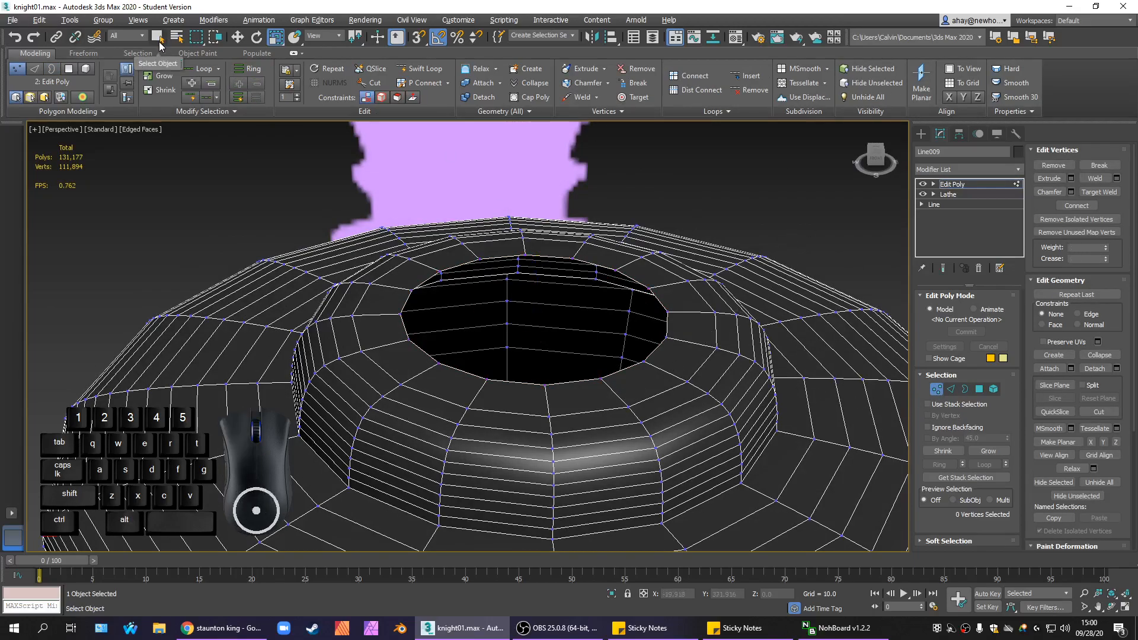
pyautogui.keyDown('ctrl'); pyautogui.click(485, 309); pyautogui.keyUp('ctrl')
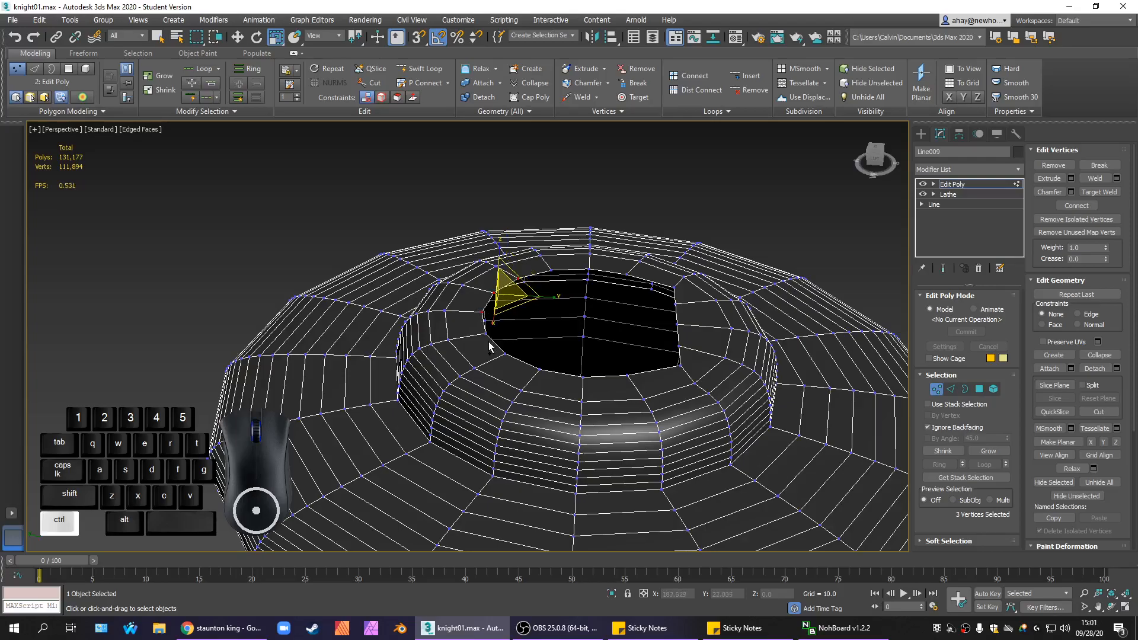
pyautogui.keyDown('ctrl'); pyautogui.click(486, 334); pyautogui.keyUp('ctrl')
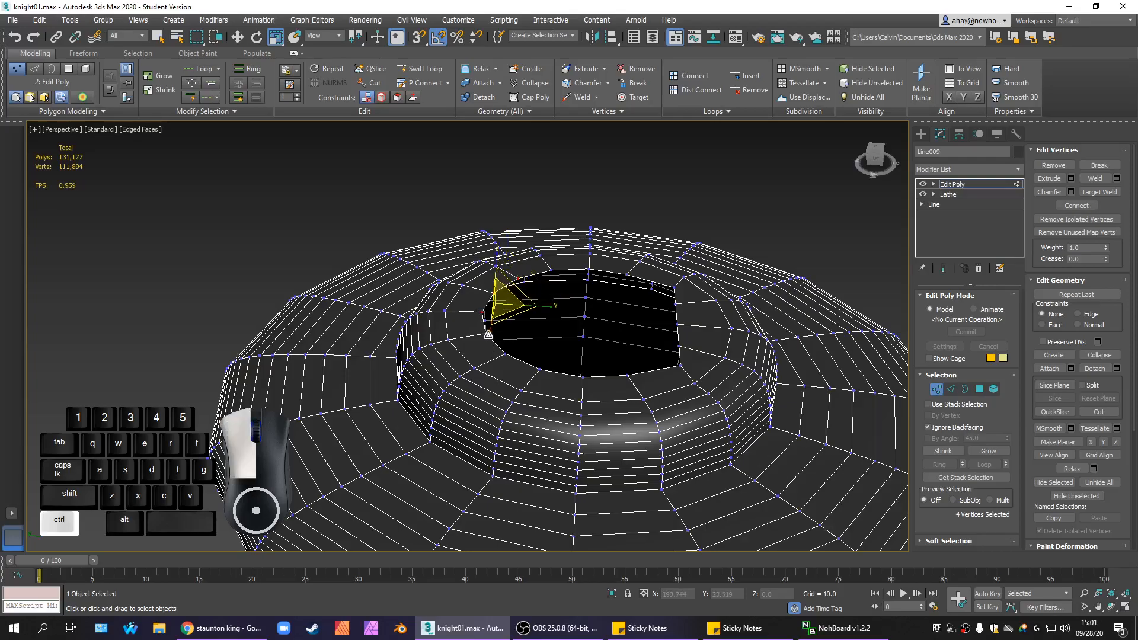
pyautogui.keyDown('ctrl'); pyautogui.click(504, 354); pyautogui.keyUp('ctrl')
pyautogui.keyDown('alt'); pyautogui.moveTo(578, 366); pyautogui.dragTo(484, 348, button='middle'); pyautogui.keyUp('alt')
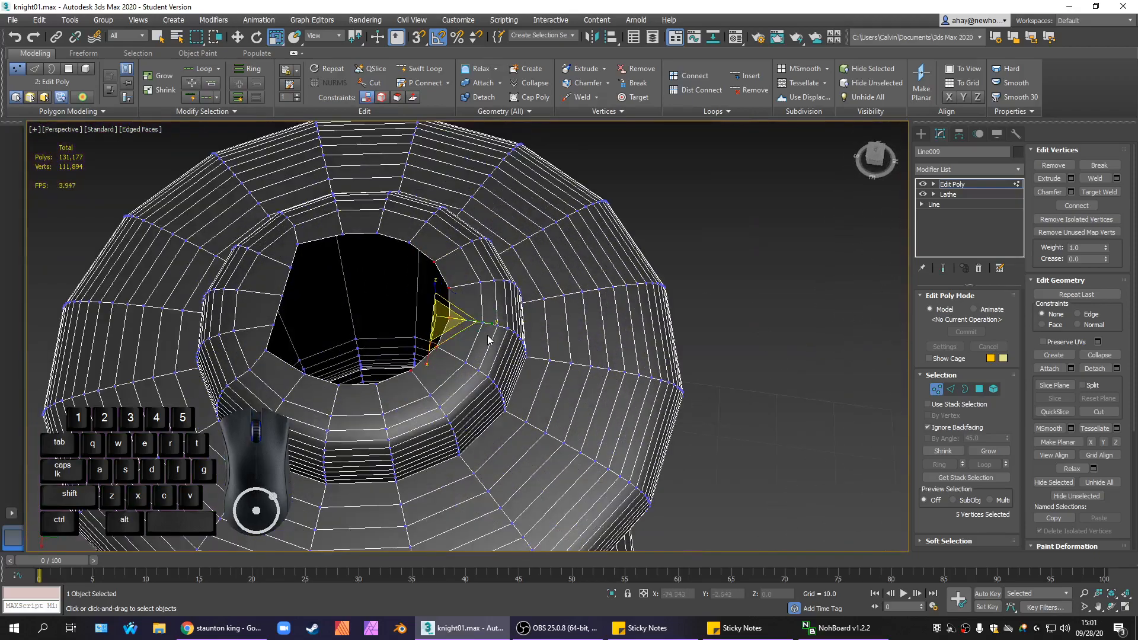
pyautogui.moveTo(487, 323); pyautogui.dragTo(559, 629)
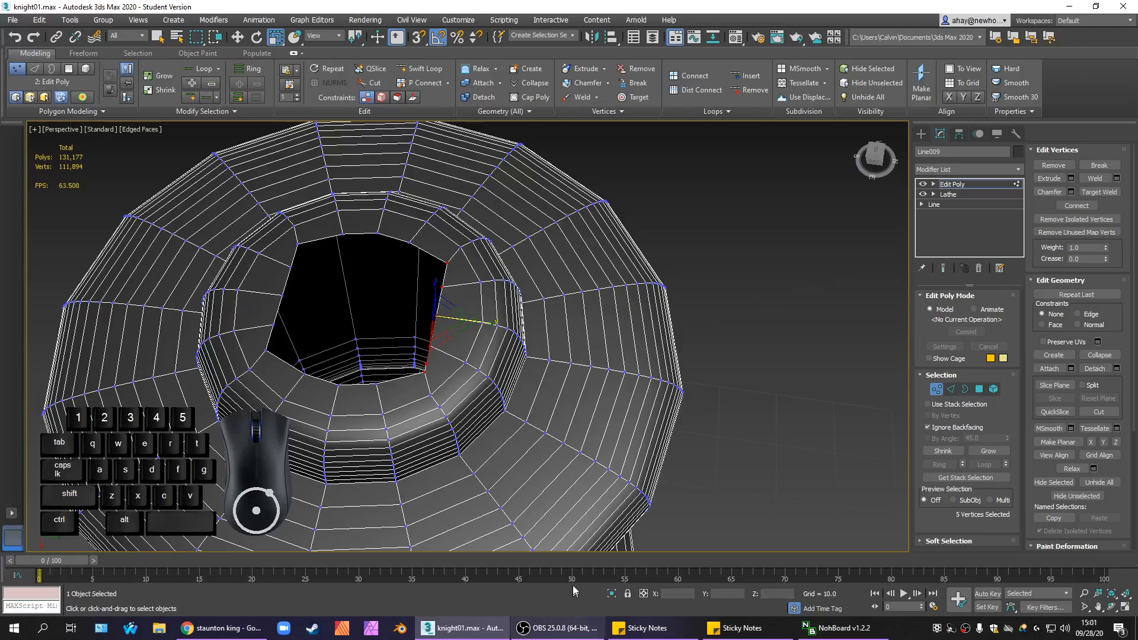
# Select the five vertices on one of the hole's remaining curved sides and scale them along X into a straight edge.
pyautogui.keyDown('alt'); pyautogui.moveTo(490, 402); pyautogui.dragTo(148, 387, button='middle'); pyautogui.keyUp('alt')
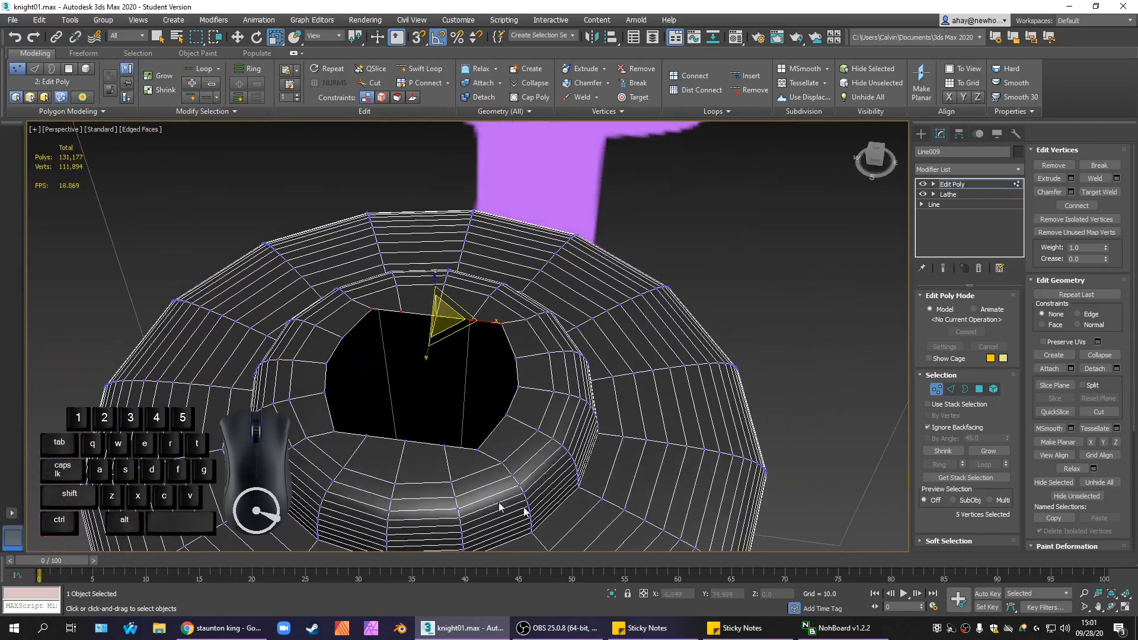
pyautogui.click(480, 447)
pyautogui.keyDown('ctrl'); pyautogui.click(506, 421); pyautogui.keyUp('ctrl')
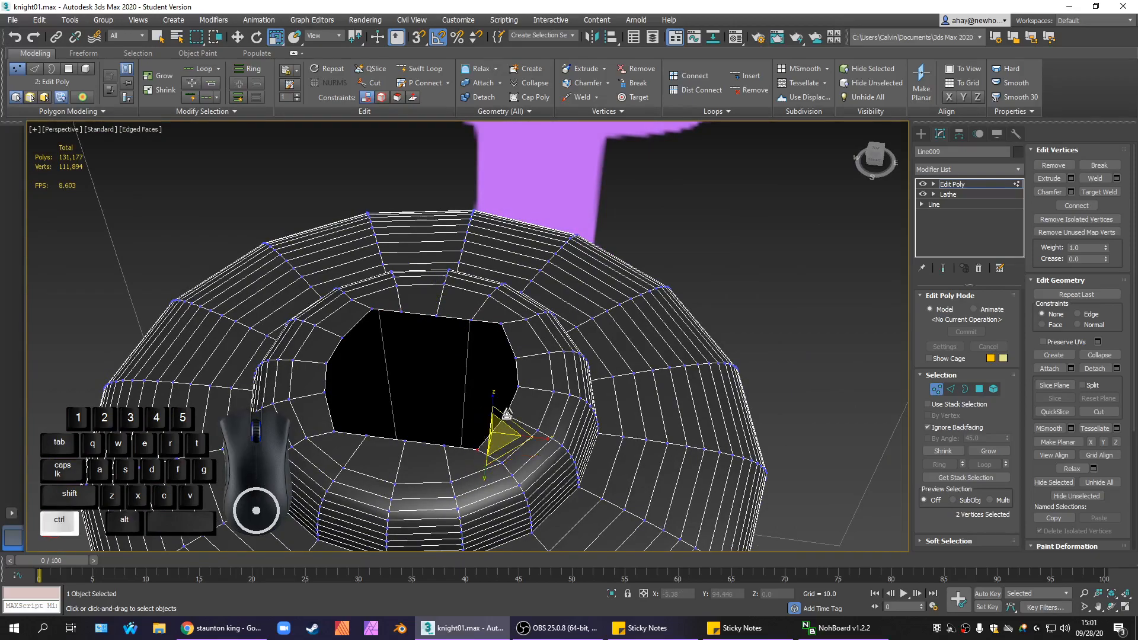
pyautogui.keyDown('ctrl'); pyautogui.click(518, 386); pyautogui.keyUp('ctrl')
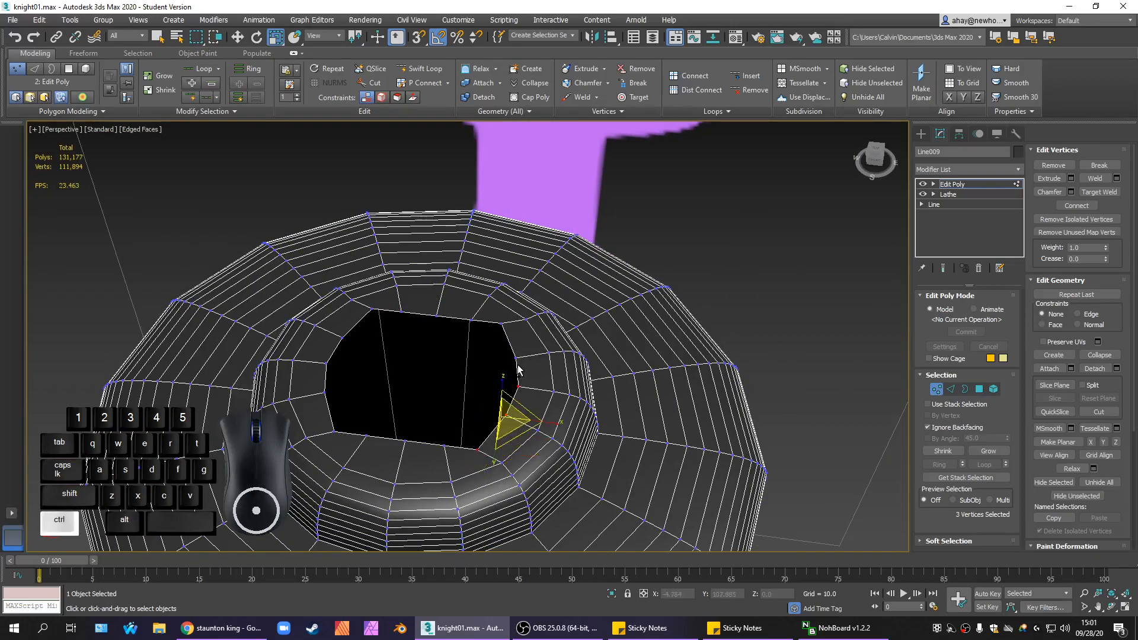
pyautogui.keyDown('ctrl'); pyautogui.click(510, 352); pyautogui.keyUp('ctrl')
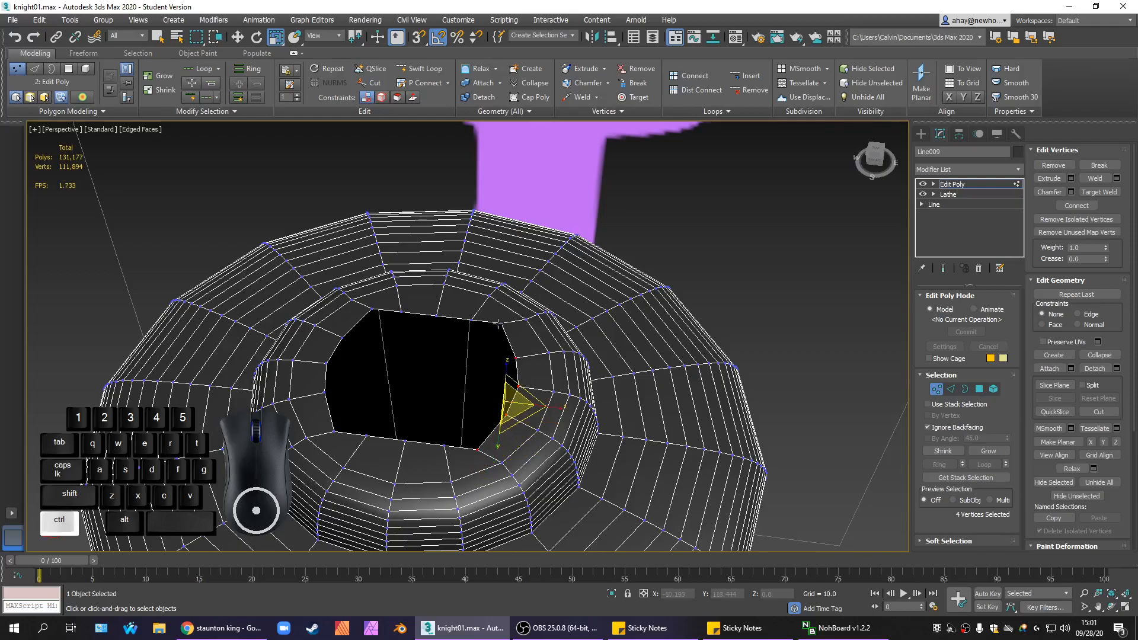
pyautogui.keyDown('ctrl'); pyautogui.click(499, 324); pyautogui.keyUp('ctrl')
pyautogui.moveTo(557, 393); pyautogui.dragTo(753, 409)
# Straighten the hole's last curved side by scaling its five vertices along X, completing a square opening.
pyautogui.click(338, 435)
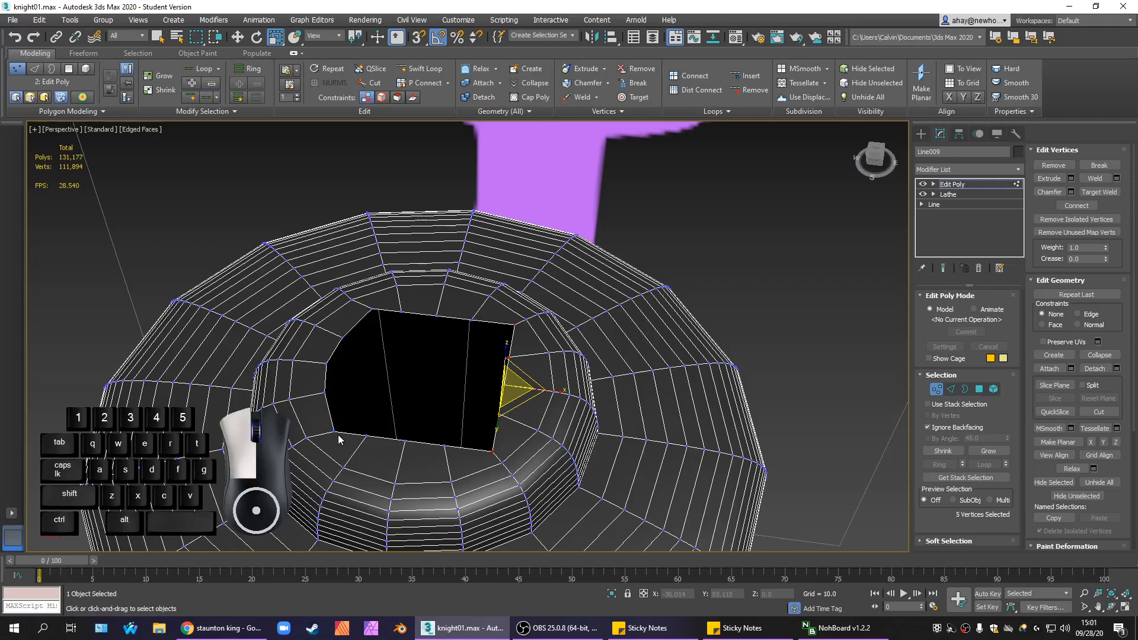
pyautogui.keyDown('ctrl'); pyautogui.click(324, 389); pyautogui.keyUp('ctrl')
pyautogui.keyDown('ctrl'); pyautogui.click(328, 361); pyautogui.keyUp('ctrl')
pyautogui.keyDown('ctrl'); pyautogui.click(343, 337); pyautogui.keyUp('ctrl')
pyautogui.keyDown('ctrl'); pyautogui.click(371, 308); pyautogui.keyUp('ctrl')
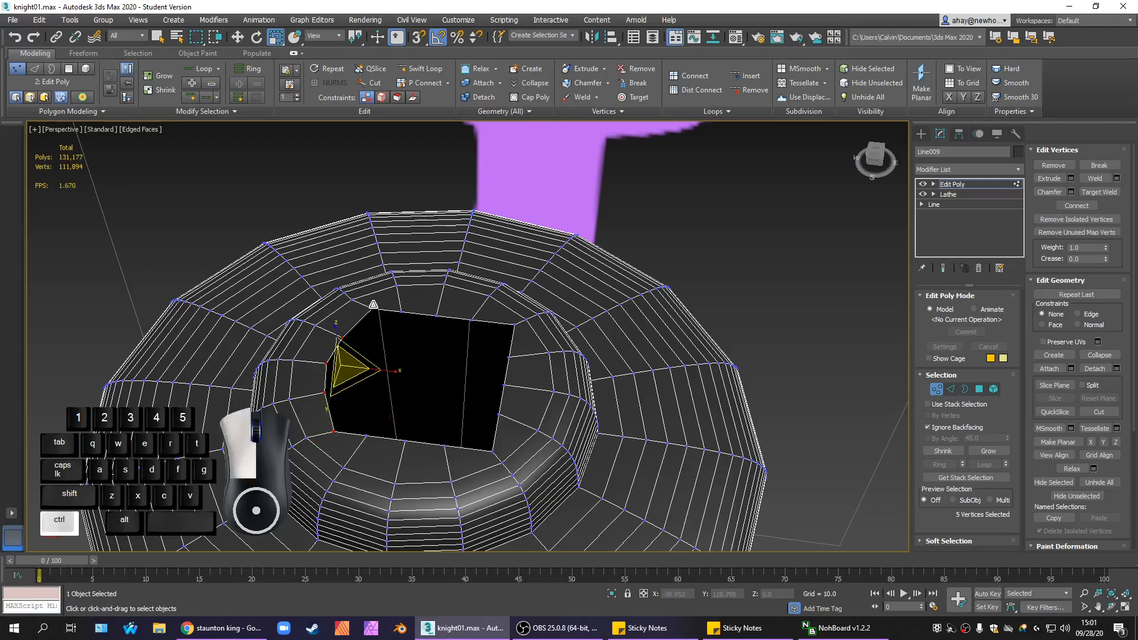
pyautogui.moveTo(388, 371); pyautogui.dragTo(188, 361)
pyautogui.click(763, 258)
# Select the border of the squared hole and scale it down along Y into a narrower rectangle.
pyautogui.keyDown('alt'); pyautogui.moveTo(763, 257); pyautogui.dragTo(329, 533, button='middle'); pyautogui.keyUp('alt')
pyautogui.scroll(3, 462, 268)
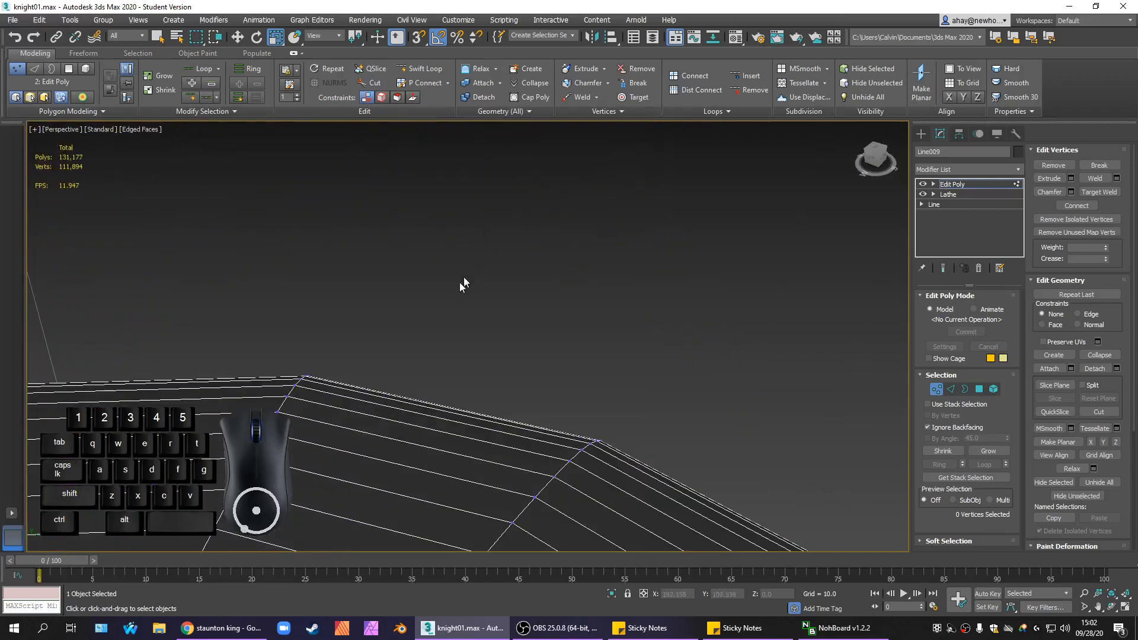
pyautogui.scroll(-5, 467, 273)
pyautogui.moveTo(440, 345); pyautogui.dragTo(478, 366, button='middle')
pyautogui.scroll(4, 476, 367)
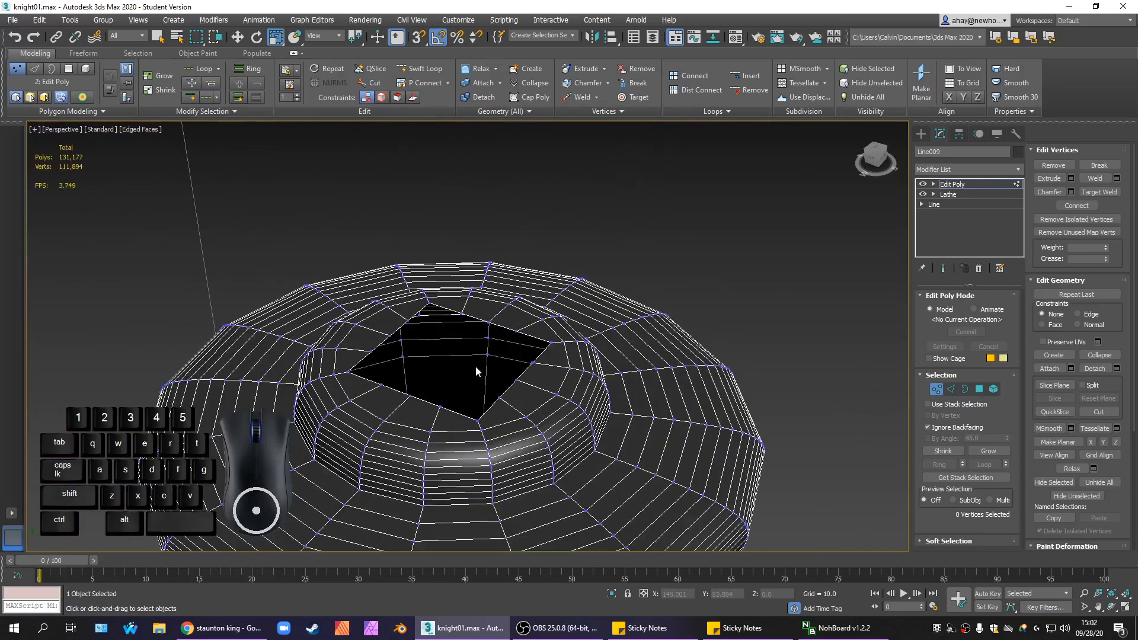
pyautogui.click(965, 388)
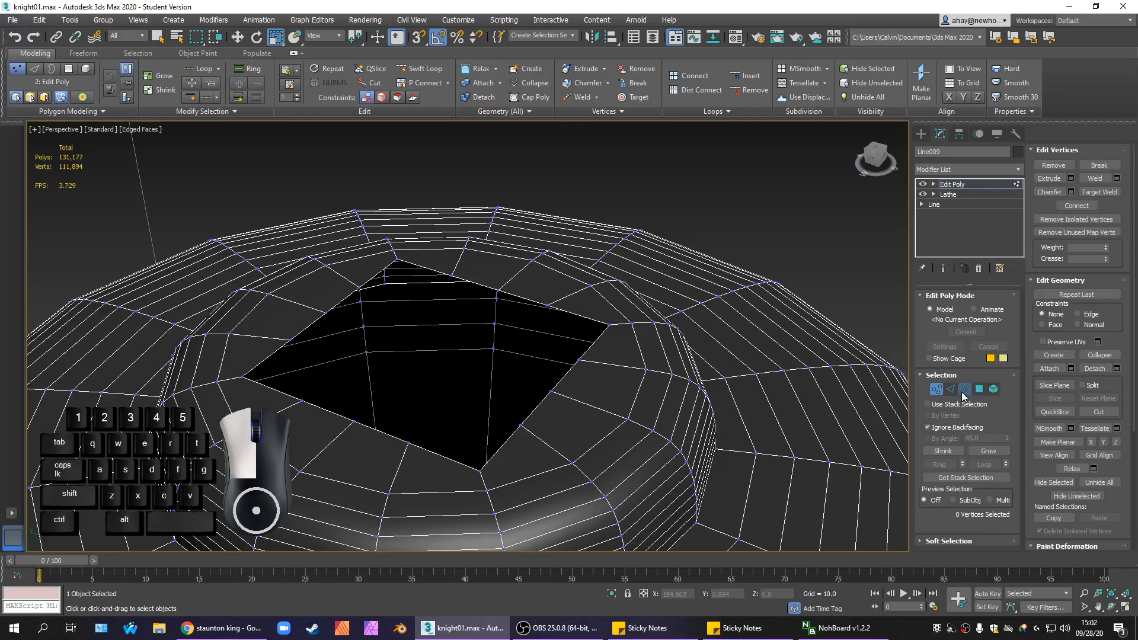
pyautogui.click(510, 302)
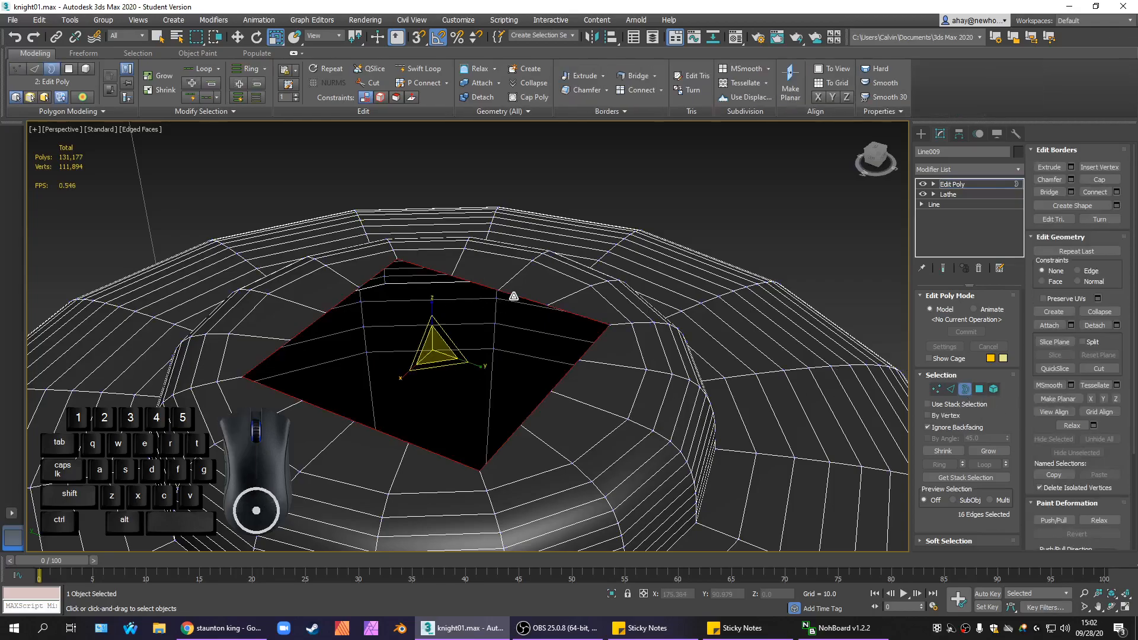
pyautogui.click(616, 267)
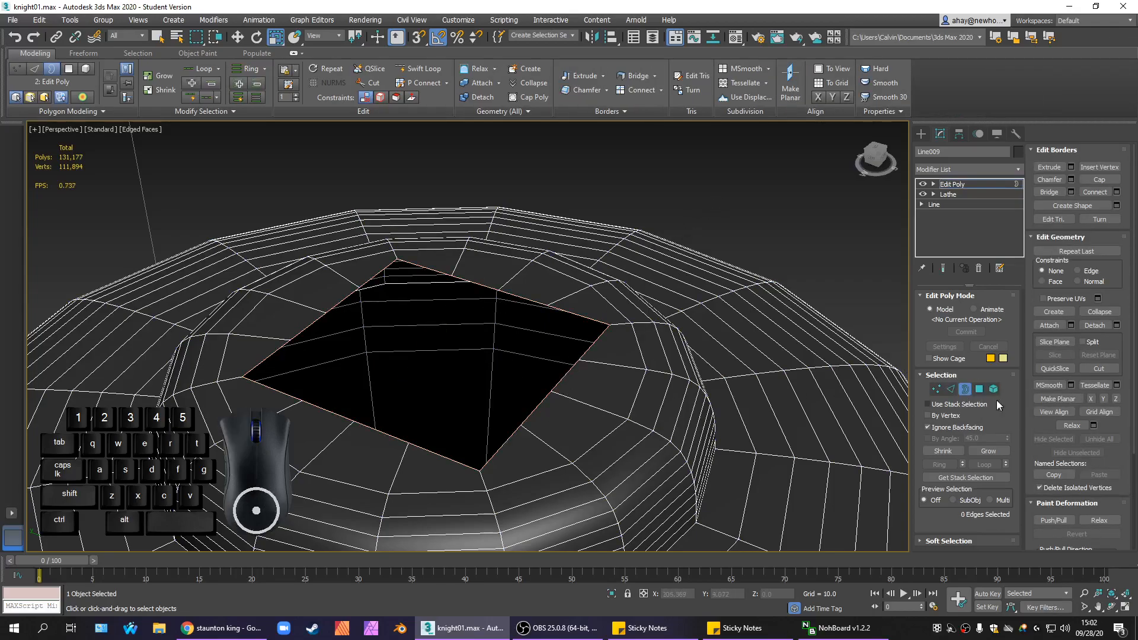
pyautogui.click(538, 302)
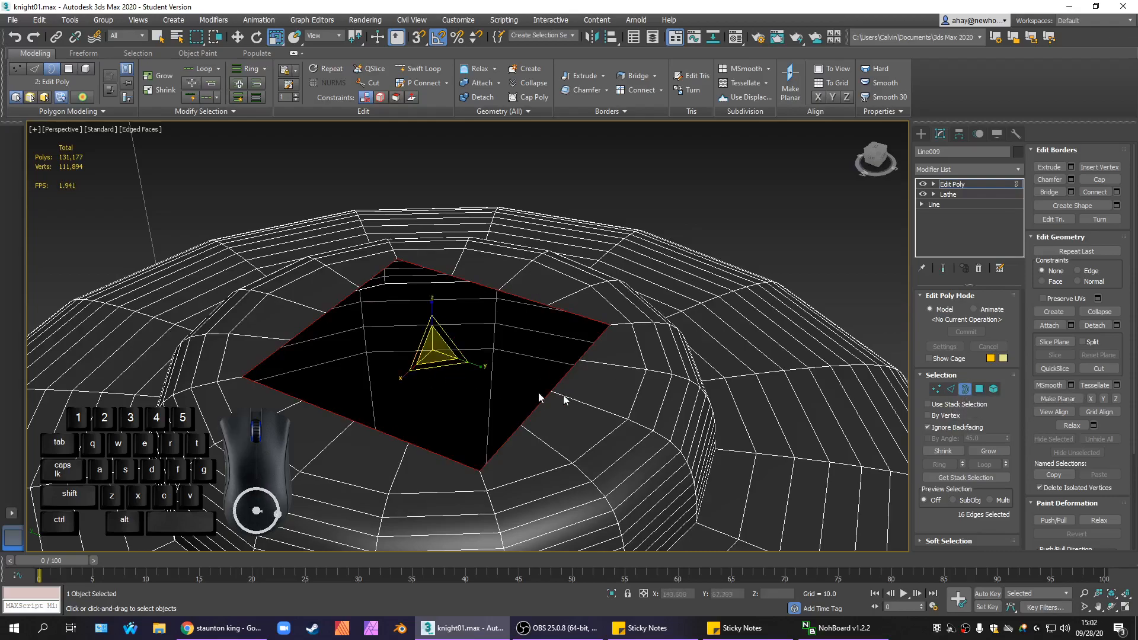
pyautogui.scroll(-5, 563, 394)
pyautogui.scroll(-4, 651, 409)
pyautogui.keyDown('alt'); pyautogui.moveTo(652, 410); pyautogui.dragTo(667, 433, button='middle'); pyautogui.keyUp('alt')
pyautogui.scroll(3, 637, 430)
pyautogui.scroll(3, 618, 428)
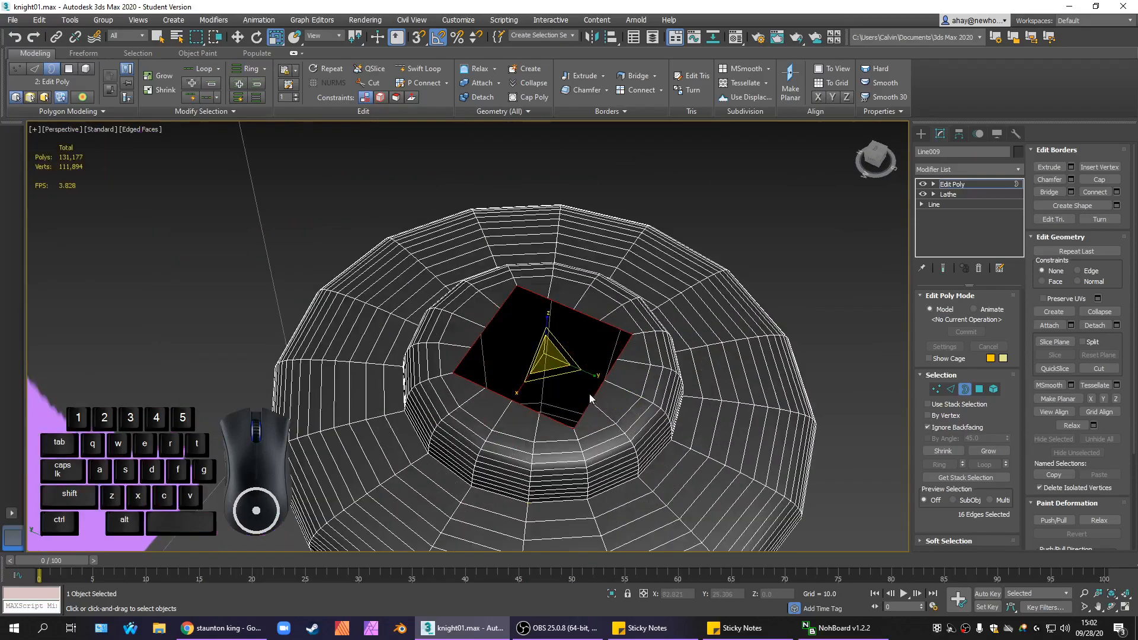
pyautogui.press('r')
pyautogui.moveTo(587, 368); pyautogui.dragTo(554, 355)
# Scale the selected rectangular border down slightly along X.
pyautogui.moveTo(554, 355)
pyautogui.keyDown('alt'); pyautogui.mouseDown(button='middle')
pyautogui.moveTo(581, 371)
pyautogui.moveTo(589, 330)
pyautogui.moveTo(566, 336)
pyautogui.mouseUp(button='middle'); pyautogui.keyUp('alt')
pyautogui.moveTo(584, 293); pyautogui.dragTo(607, 431, button='middle')
pyautogui.scroll(-4, 590, 342)
pyautogui.scroll(3, 612, 376)
pyautogui.moveTo(482, 401); pyautogui.dragTo(487, 400)
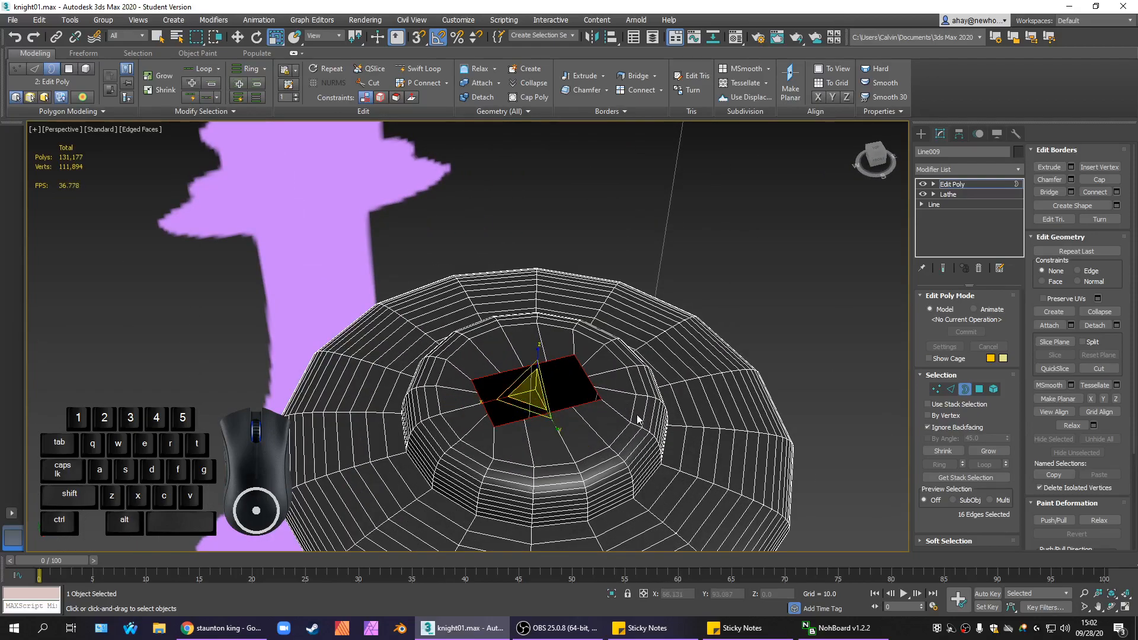
# Extend the rectangular border upward to about Z 121.5 and scale it wider along X to flare the cross's base toward the reference silhouette.
pyautogui.scroll(-2, 632, 421)
pyautogui.hotkey('alt', 'w')
pyautogui.moveTo(781, 305); pyautogui.dragTo(759, 231, button='middle')
pyautogui.scroll(-4, 716, 230)
pyautogui.scroll(3, 715, 268)
pyautogui.hotkey('alt', 'w')
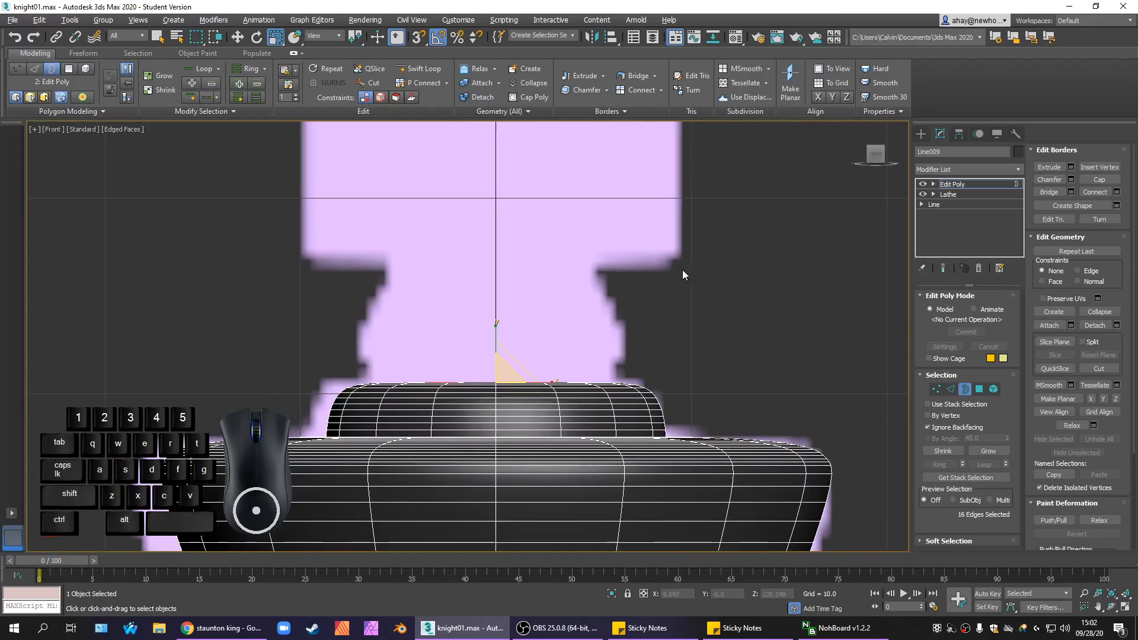
pyautogui.press('w')
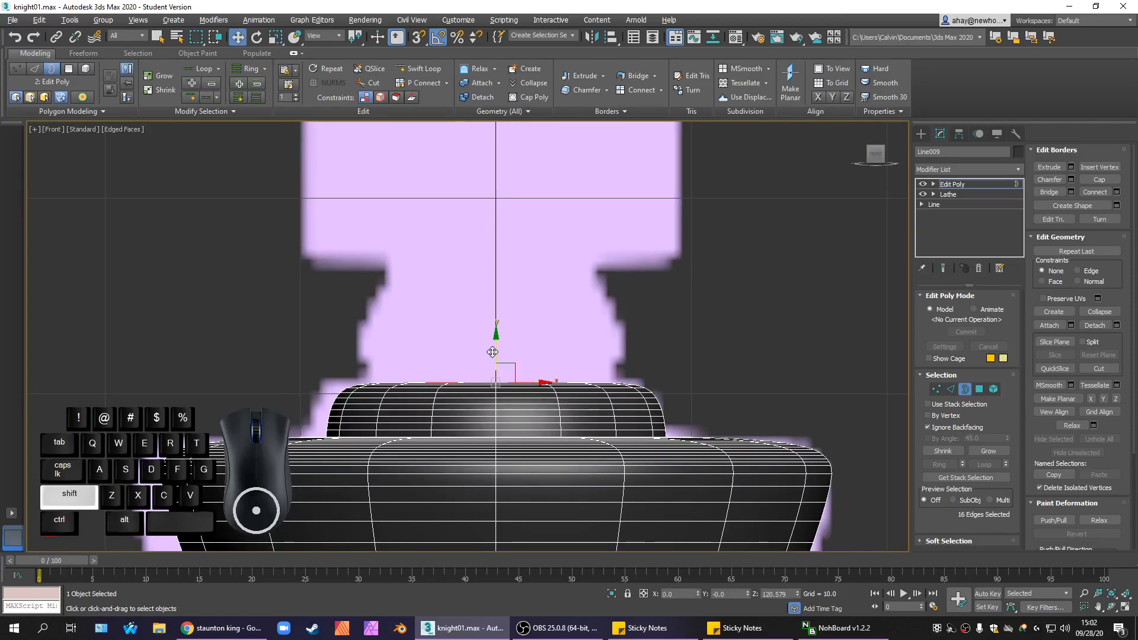
pyautogui.hotkey('alt', 'w')
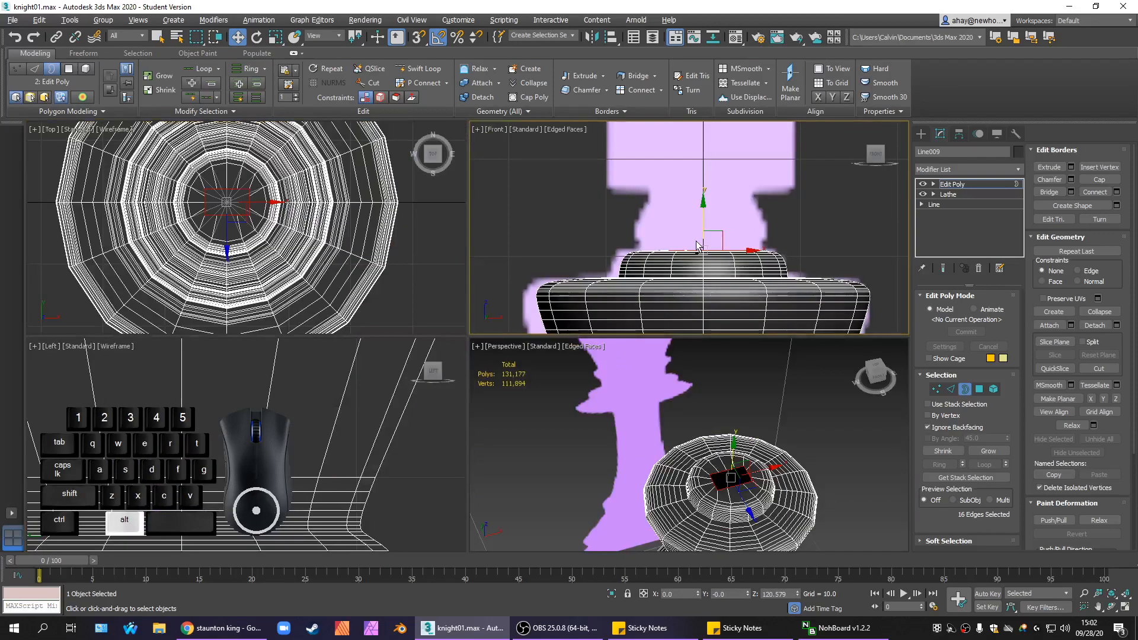
pyautogui.hotkey('alt', 'w')
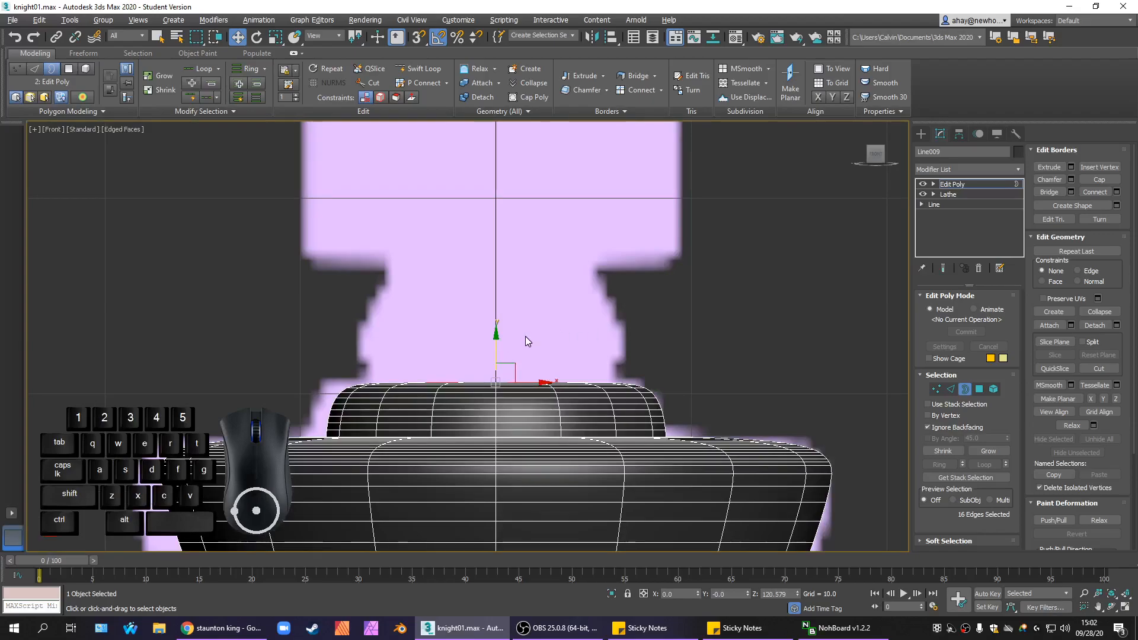
pyautogui.keyDown('shift'); pyautogui.moveTo(496, 336); pyautogui.dragTo(508, 319); pyautogui.keyUp('shift')
pyautogui.press('r')
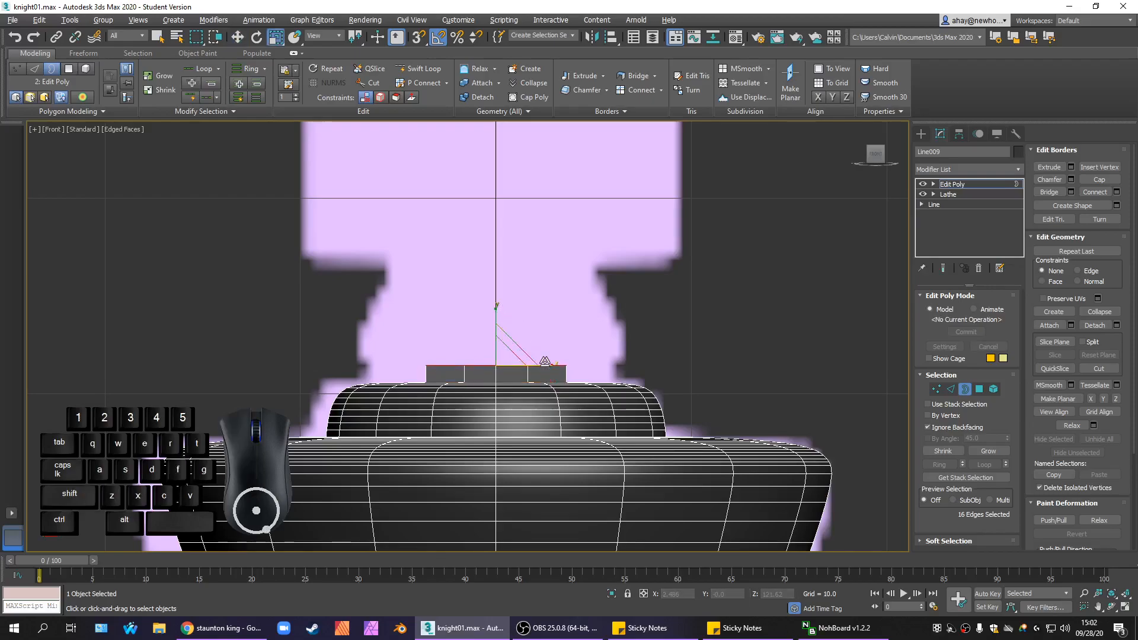
pyautogui.moveTo(554, 367); pyautogui.dragTo(582, 364)
# Extend the border straight up to about Z 123.5, then add a section above it tapered inward to the width of the cross's shaft.
pyautogui.press('w')
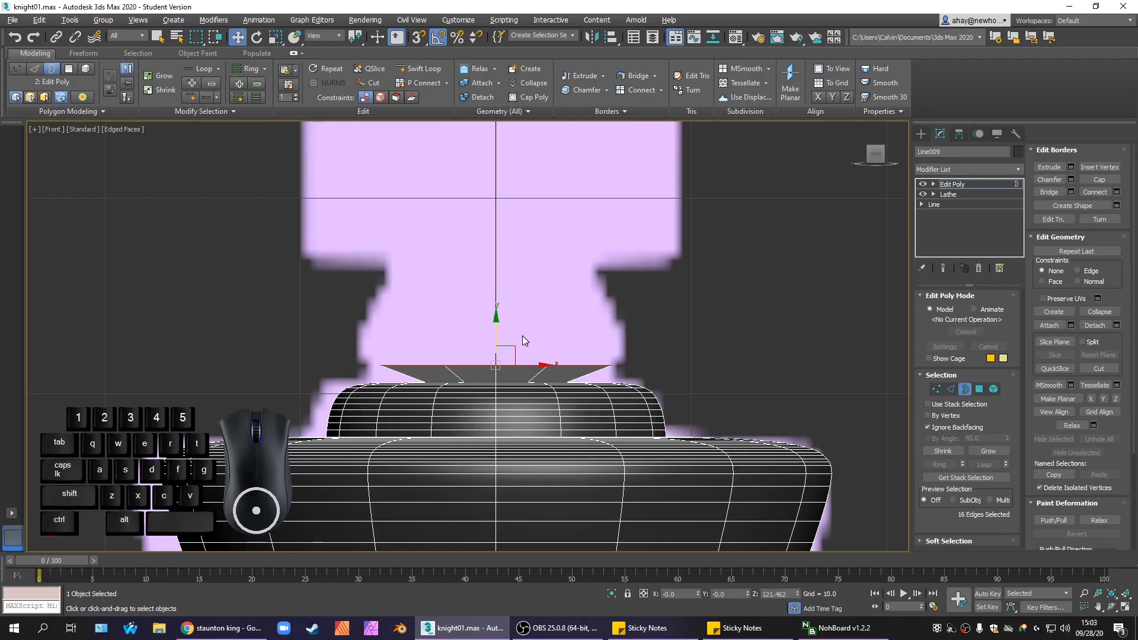
pyautogui.keyDown('shift'); pyautogui.moveTo(497, 332); pyautogui.dragTo(515, 295); pyautogui.keyUp('shift')
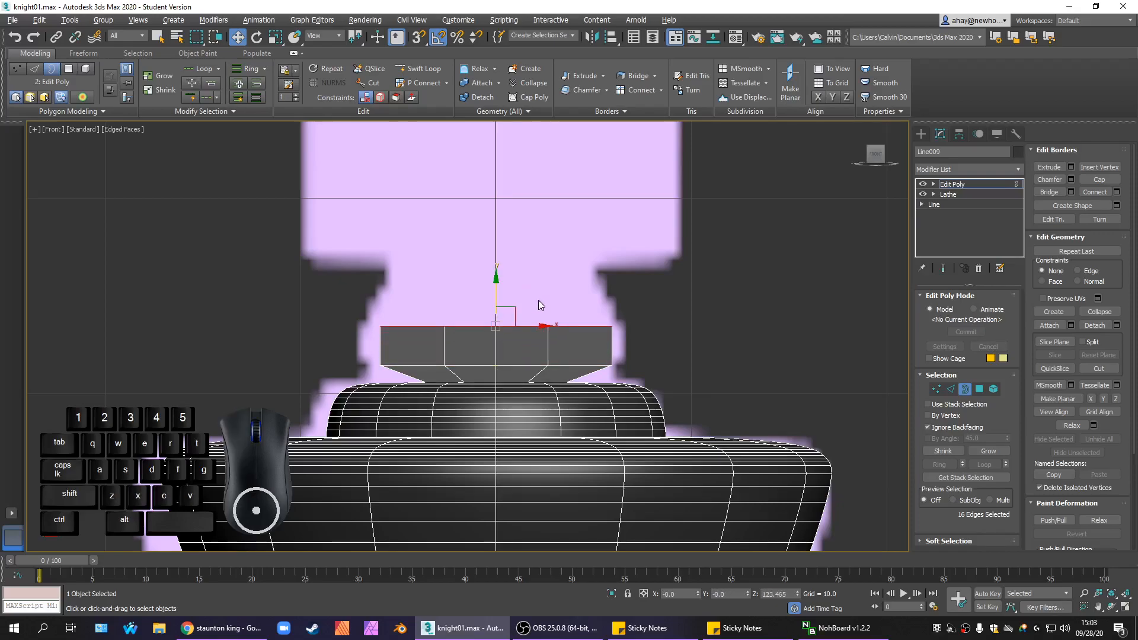
pyautogui.keyDown('shift'); pyautogui.moveTo(499, 287); pyautogui.dragTo(520, 255); pyautogui.keyUp('shift')
pyautogui.keyDown('shift'); pyautogui.moveTo(529, 235); pyautogui.dragTo(552, 313); pyautogui.keyUp('shift')
pyautogui.press('r')
# Extend the narrowed border up to about Z 134.8, forming the shaft to the top of the reference's side arms.
pyautogui.moveTo(585, 222); pyautogui.dragTo(539, 352, button='middle')
pyautogui.press('w')
pyautogui.keyDown('shift'); pyautogui.moveTo(478, 348); pyautogui.dragTo(479, 183); pyautogui.keyUp('shift')
pyautogui.keyDown('shift'); pyautogui.moveTo(523, 183); pyautogui.dragTo(522, 305, button='middle'); pyautogui.keyUp('shift')
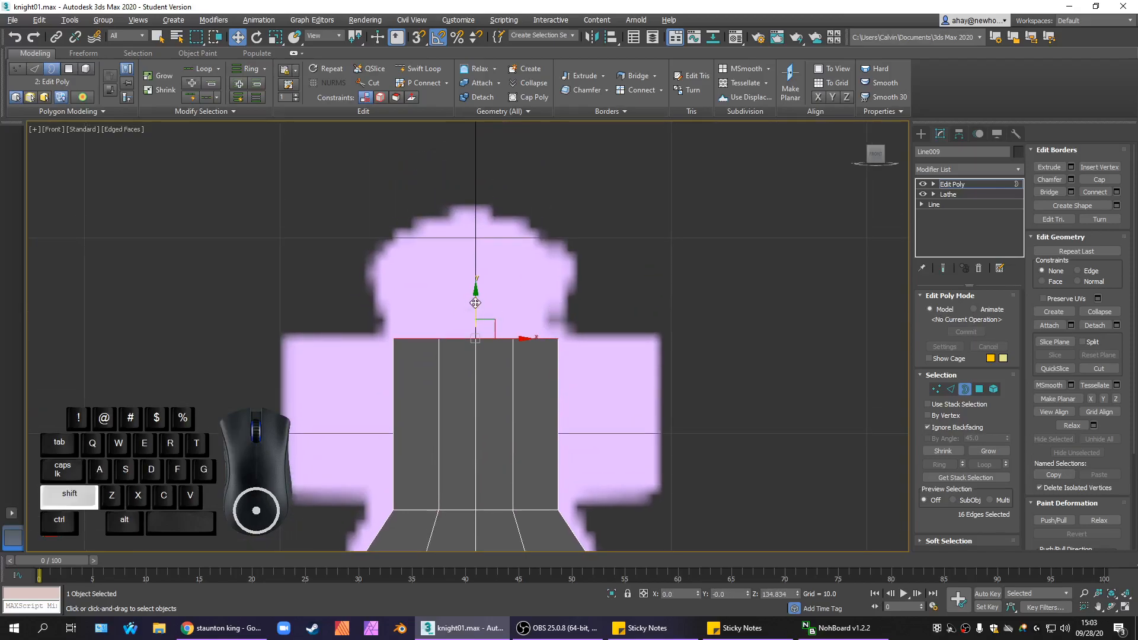
# Shape the cross's head by extending the border to about Z 138.2 and flaring it, then extending to about Z 139.9 and tapering it inward.
pyautogui.keyDown('shift'); pyautogui.moveTo(475, 303); pyautogui.dragTo(541, 272); pyautogui.keyUp('shift')
pyautogui.press('r')
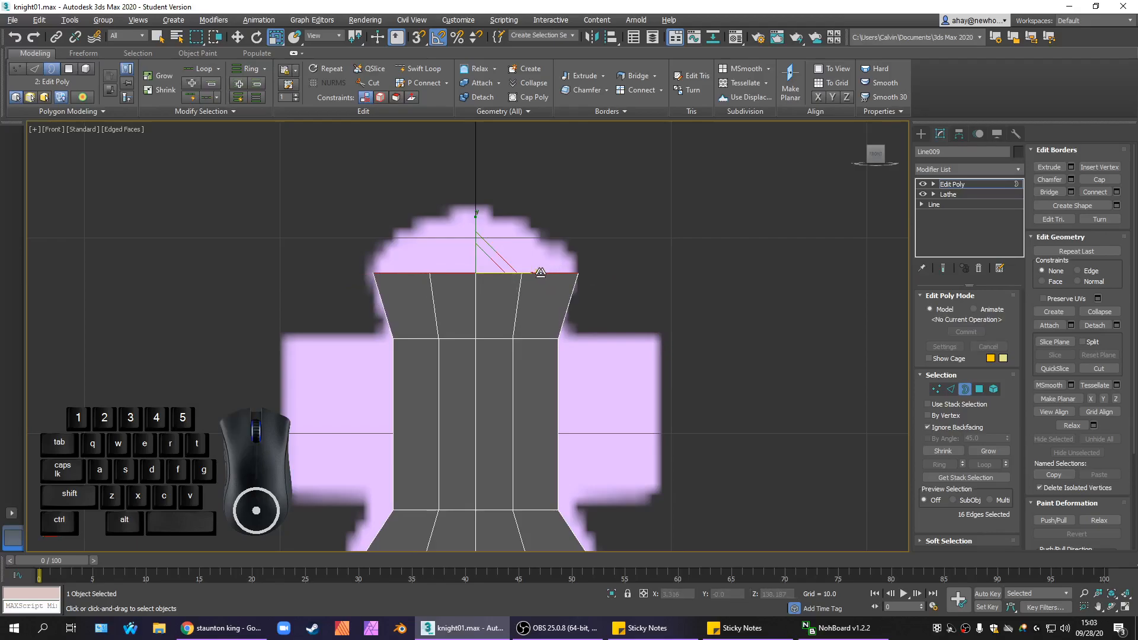
pyautogui.press('w')
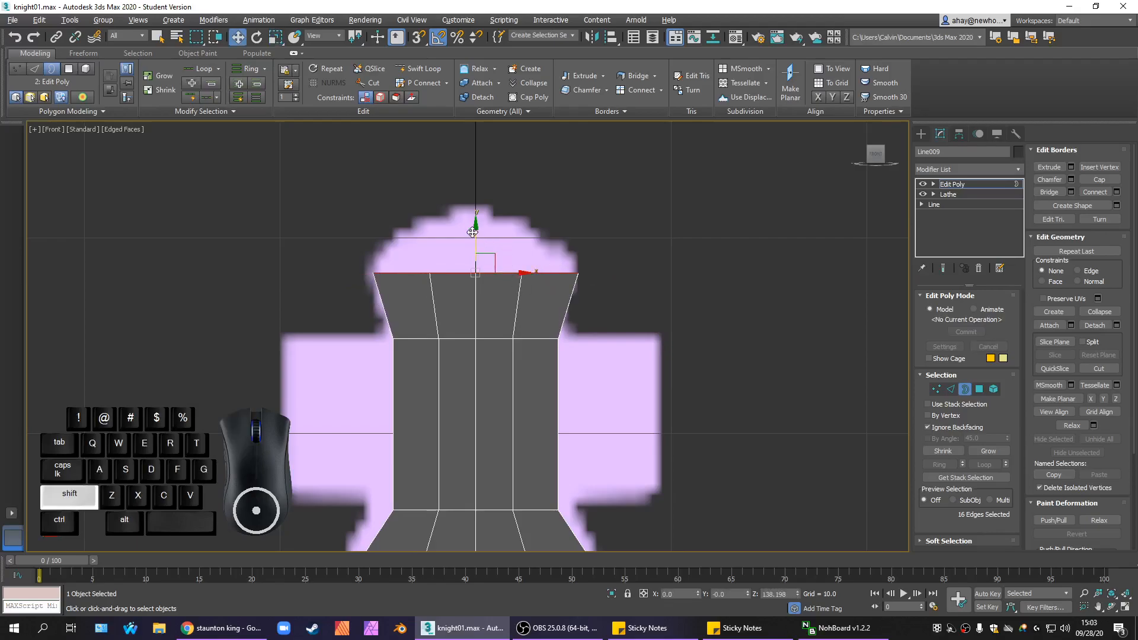
pyautogui.keyDown('shift'); pyautogui.moveTo(473, 231); pyautogui.dragTo(507, 200); pyautogui.keyUp('shift')
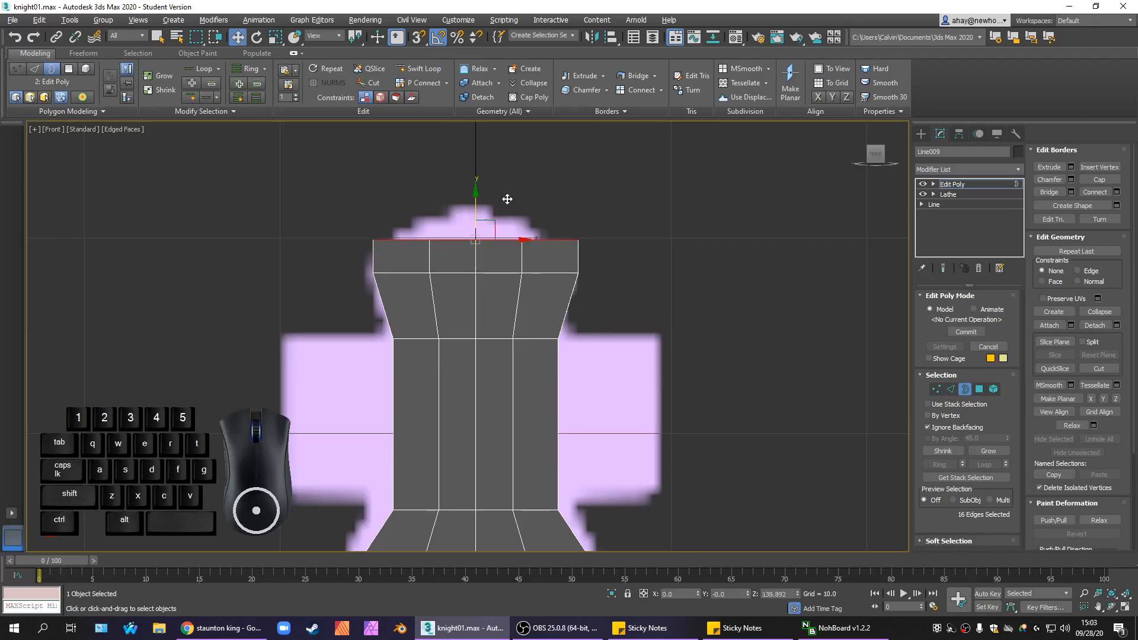
pyautogui.press('r')
pyautogui.moveTo(520, 240); pyautogui.dragTo(502, 250)
# Extend the border to the silhouette's peak, scale it narrower and cap the remaining opening.
pyautogui.press('w')
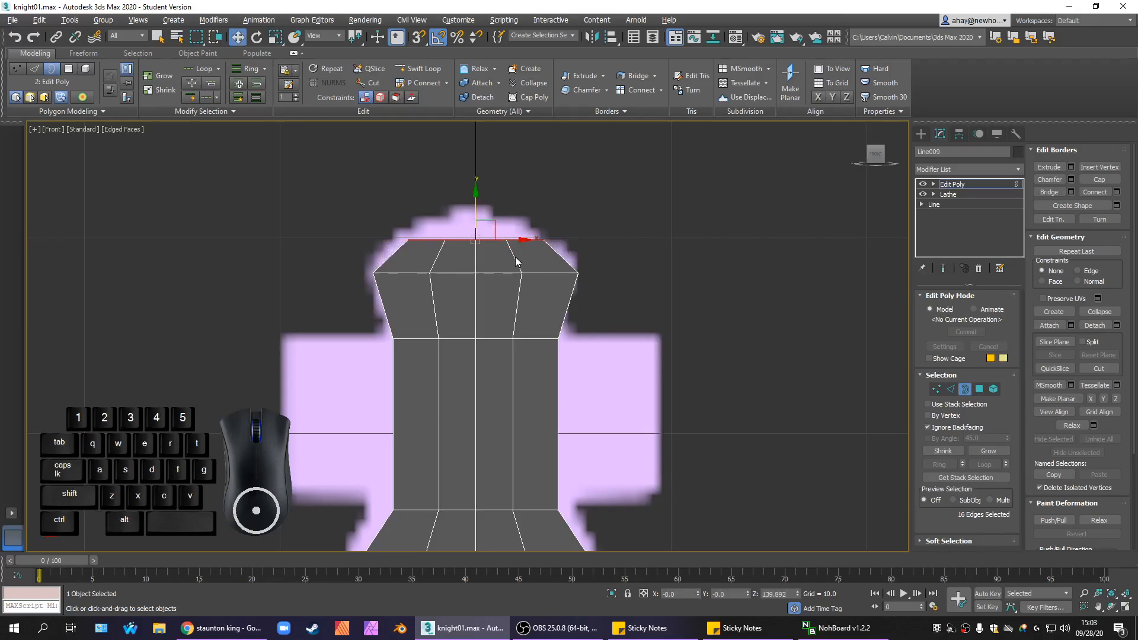
pyautogui.press('shift')
pyautogui.keyDown('shift'); pyautogui.moveTo(479, 212); pyautogui.dragTo(392, 230); pyautogui.keyUp('shift')
pyautogui.press('r')
pyautogui.hotkey('alt', 'w')
pyautogui.scroll(5, 767, 455)
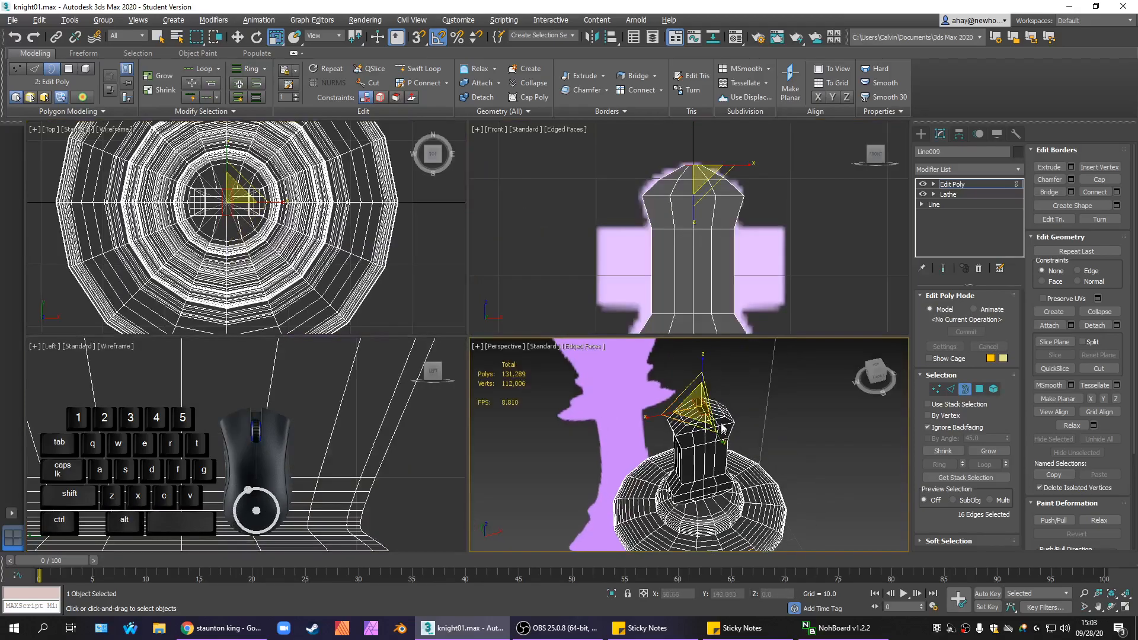
pyautogui.click(1101, 179)
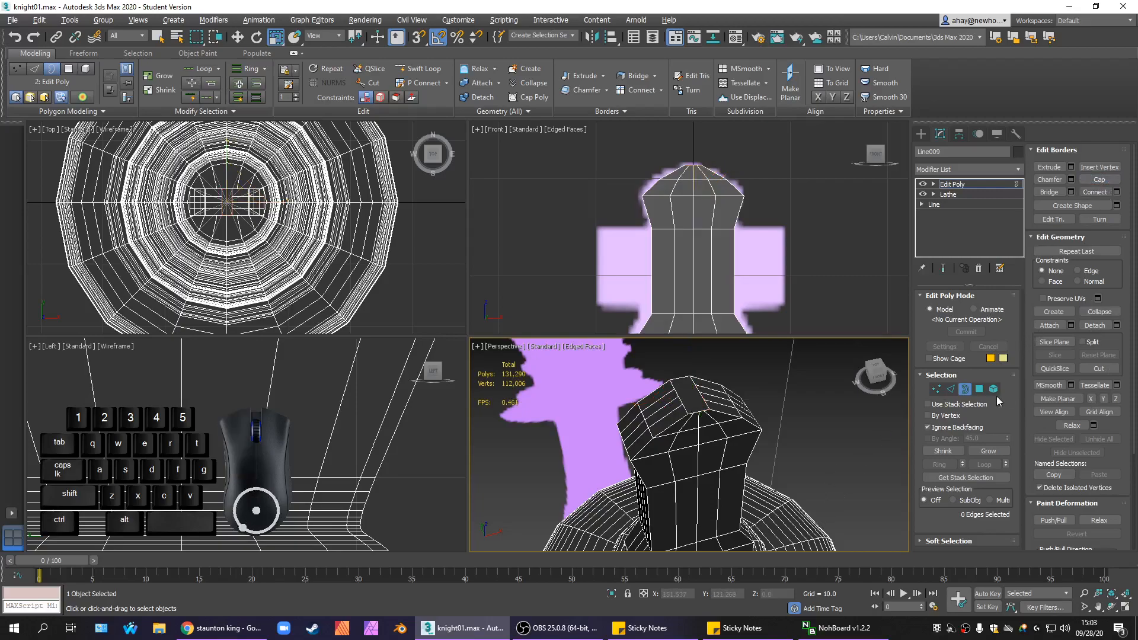
# Select the four tall polygons on one narrow side of the cross's shaft in polygon mode.
pyautogui.click(981, 392)
pyautogui.scroll(-4, 796, 467)
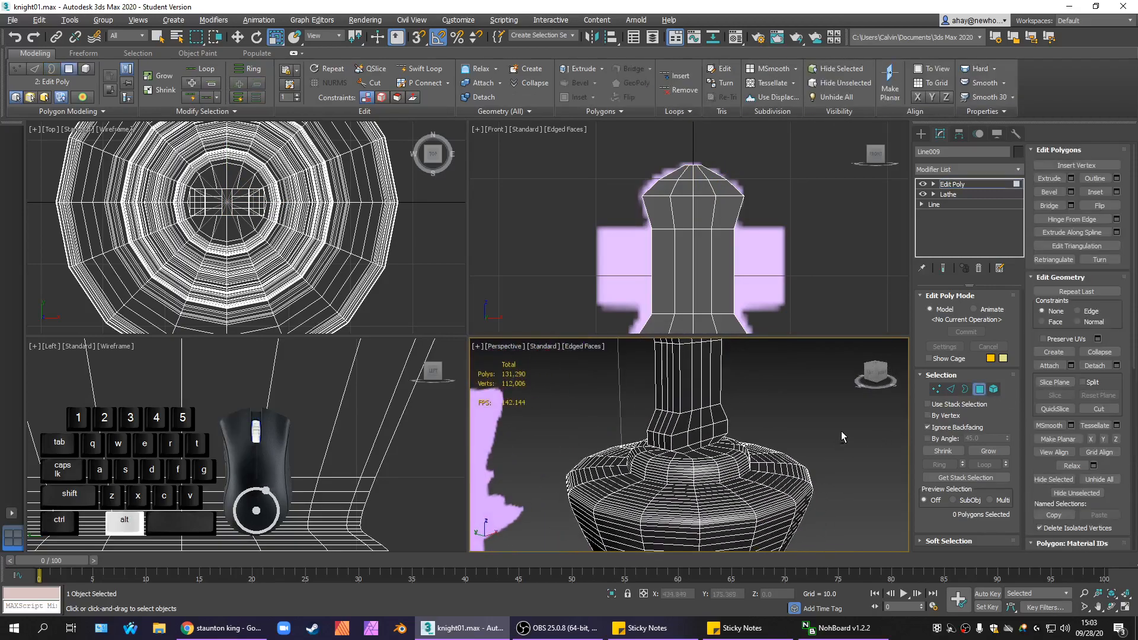
pyautogui.keyDown('ctrl'); pyautogui.click(691, 480); pyautogui.keyUp('ctrl')
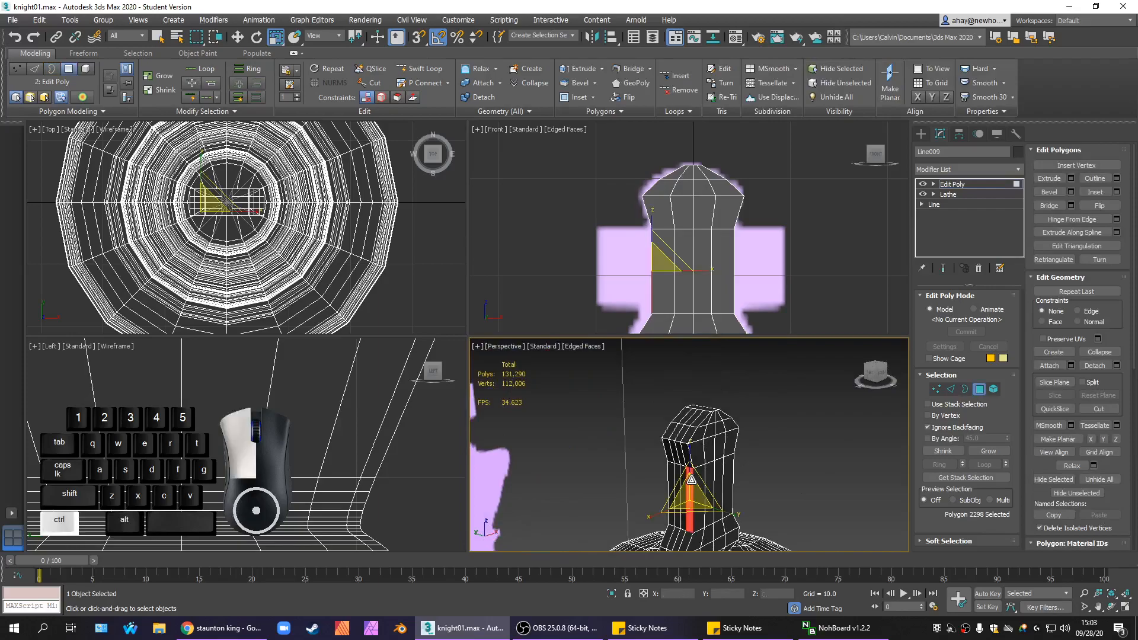
pyautogui.keyDown('ctrl'); pyautogui.click(686, 479); pyautogui.keyUp('ctrl')
pyautogui.keyDown('ctrl'); pyautogui.click(682, 480); pyautogui.keyUp('ctrl')
pyautogui.keyDown('ctrl'); pyautogui.click(676, 479); pyautogui.keyUp('ctrl')
# Add the four matching polygons on the shaft's opposite narrow side to the selection.
pyautogui.keyDown('alt'); pyautogui.moveTo(675, 481); pyautogui.dragTo(732, 433, button='middle'); pyautogui.keyUp('alt')
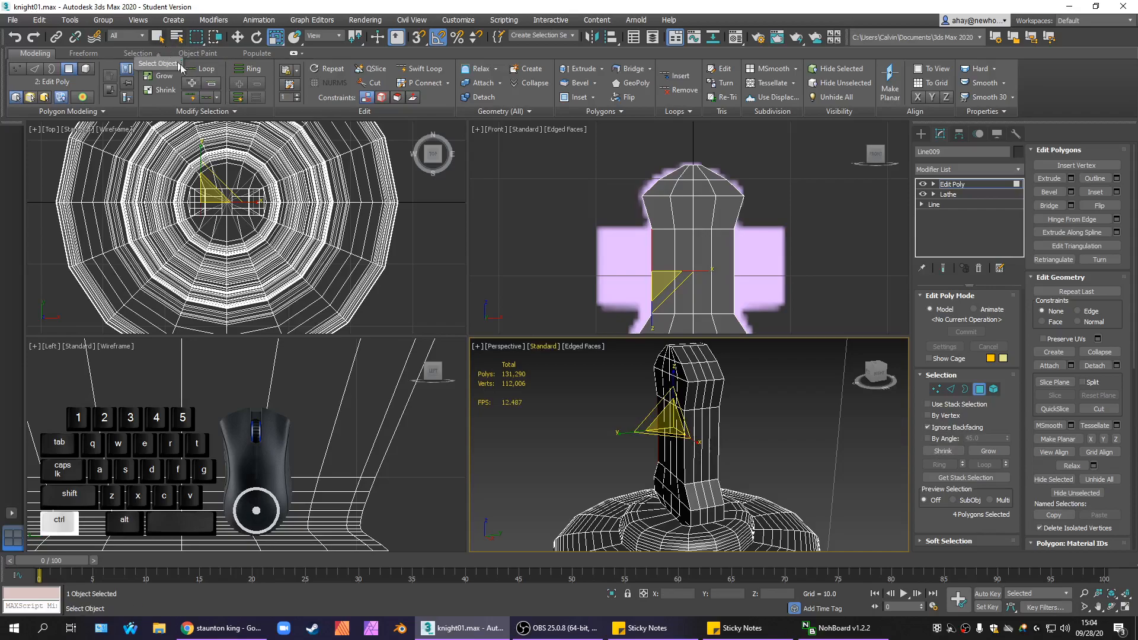
pyautogui.keyDown('ctrl'); pyautogui.click(713, 455); pyautogui.keyUp('ctrl')
pyautogui.keyDown('ctrl'); pyautogui.click(706, 457); pyautogui.keyUp('ctrl')
pyautogui.keyDown('ctrl'); pyautogui.click(697, 458); pyautogui.keyUp('ctrl')
pyautogui.keyDown('ctrl'); pyautogui.click(689, 458); pyautogui.keyUp('ctrl')
# Extrude the eight selected side polygons outward to the edges of the reference to form the cross's two arms.
pyautogui.keyDown('alt'); pyautogui.moveTo(566, 483); pyautogui.dragTo(890, 430, button='middle'); pyautogui.keyUp('alt')
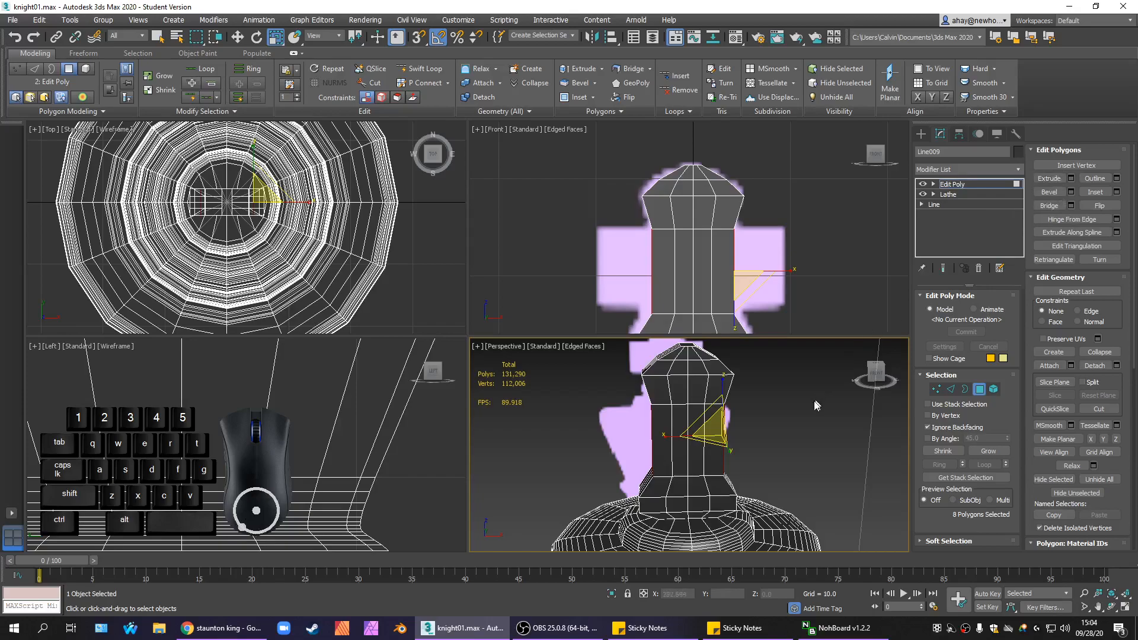
pyautogui.hotkey('alt', 'w')
pyautogui.hotkey('alt', 'w')
pyautogui.keyDown('alt'); pyautogui.moveTo(747, 443); pyautogui.dragTo(708, 444, button='middle'); pyautogui.keyUp('alt')
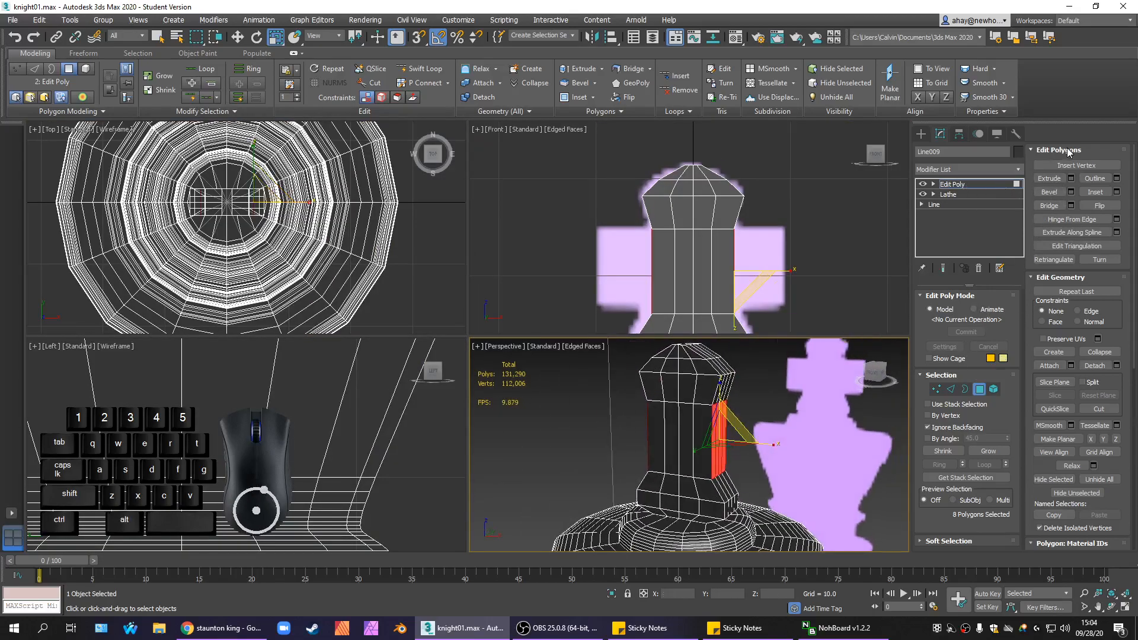
pyautogui.moveTo(795, 293); pyautogui.dragTo(766, 261, button='middle')
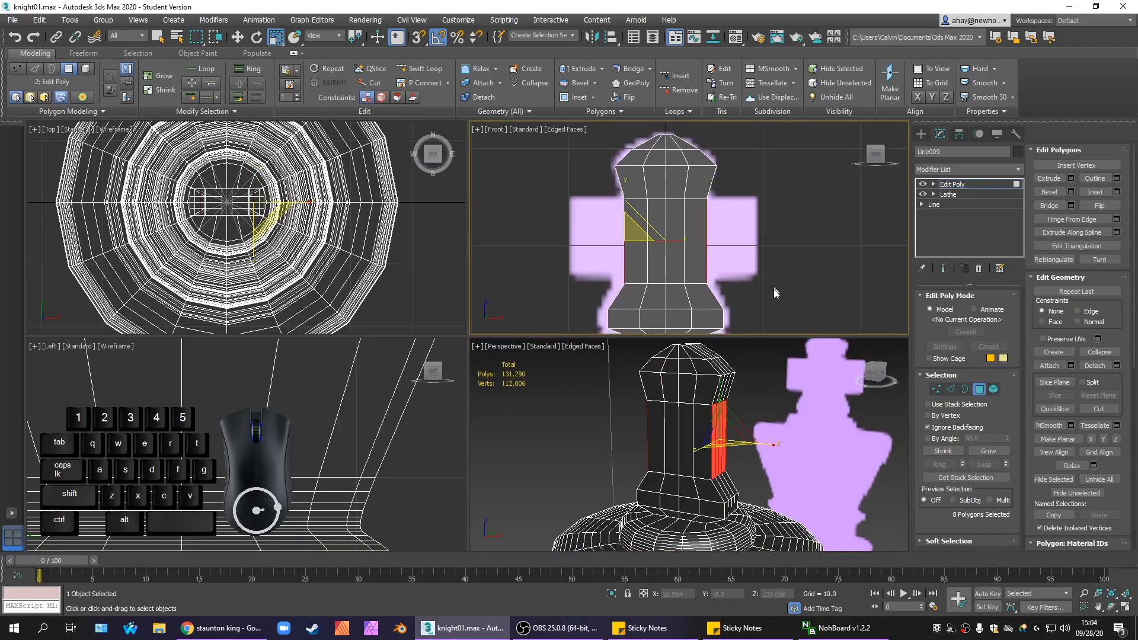
pyautogui.click(1049, 178)
pyautogui.moveTo(716, 450)
pyautogui.mouseDown()
pyautogui.moveTo(714, 428)
pyautogui.moveTo(709, 439)
pyautogui.mouseUp()
# Exit polygon editing and examine the whole king beside the reference silhouette, with edged faces off and on.
pyautogui.keyDown('alt'); pyautogui.moveTo(783, 475); pyautogui.dragTo(711, 409, button='middle'); pyautogui.keyUp('alt')
pyautogui.click(968, 188)
pyautogui.click(802, 470)
pyautogui.moveTo(800, 470); pyautogui.dragTo(611, 469, button='middle')
pyautogui.scroll(-5, 770, 474)
pyautogui.hotkey('alt', 'w')
pyautogui.scroll(-5, 768, 479)
pyautogui.click(551, 456)
pyautogui.click(552, 457)
pyautogui.press('F4')
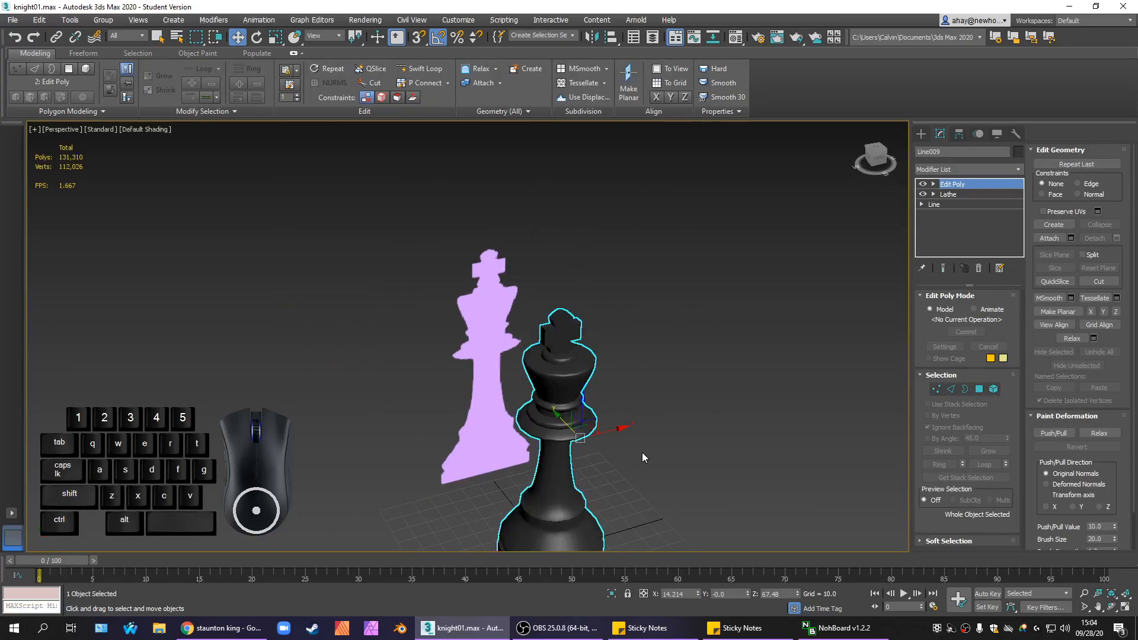
pyautogui.scroll(3, 642, 452)
pyautogui.keyDown('alt'); pyautogui.moveTo(595, 284); pyautogui.dragTo(623, 262, button='middle'); pyautogui.keyUp('alt')
pyautogui.scroll(3, 548, 279)
pyautogui.scroll(-4, 635, 322)
pyautogui.moveTo(586, 299); pyautogui.dragTo(656, 317, button='middle')
pyautogui.press('F4')
pyautogui.scroll(2, 618, 317)
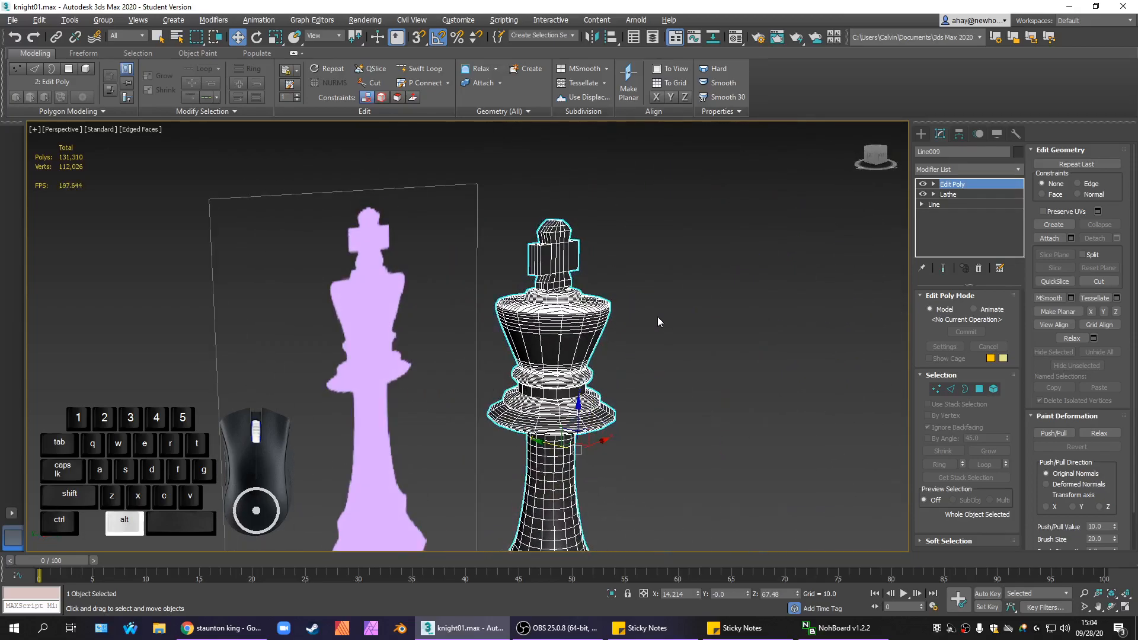